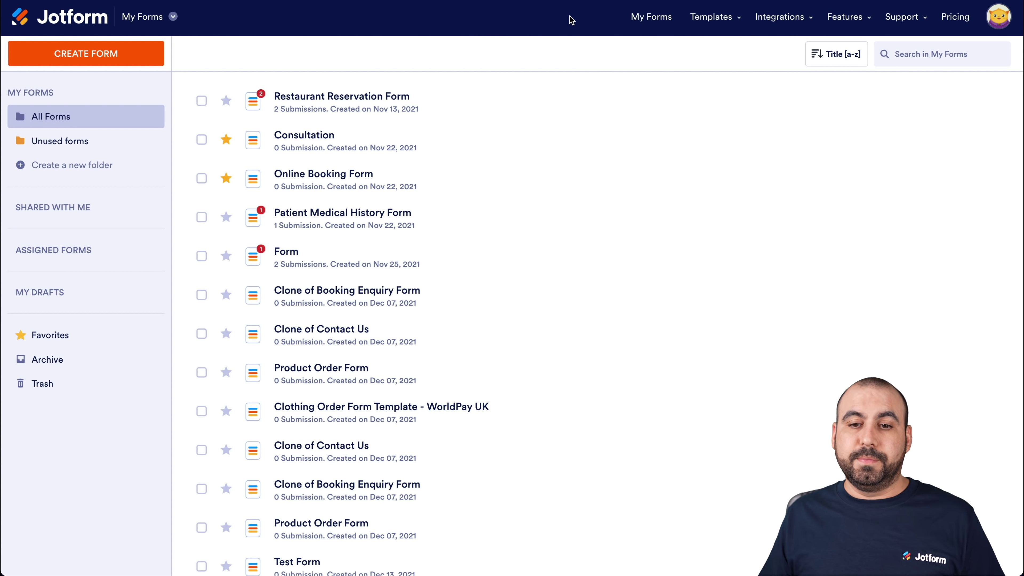
Create a new blank Jotform form using the Classic Form layout
click(102, 54)
click(390, 196)
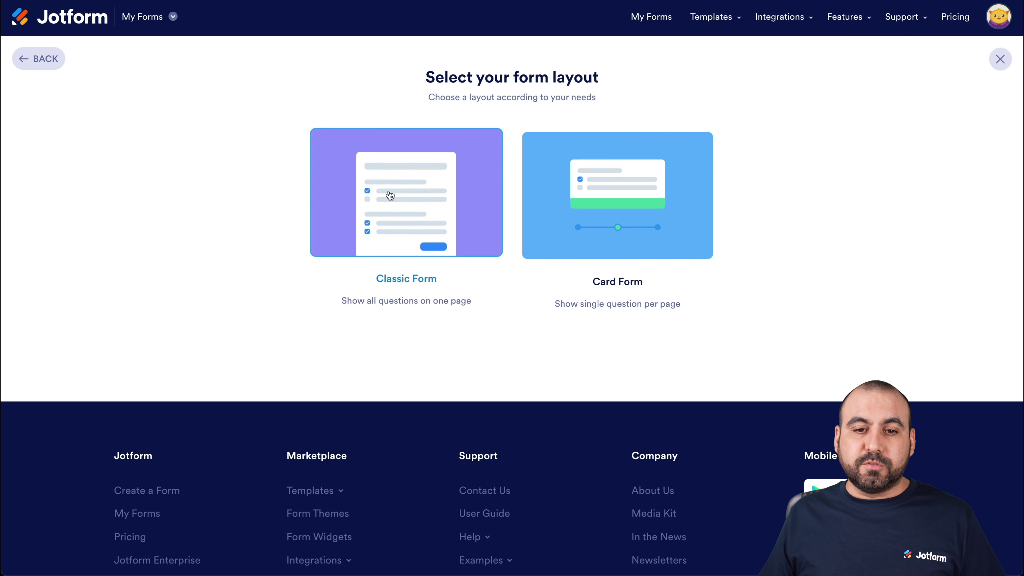
click(447, 201)
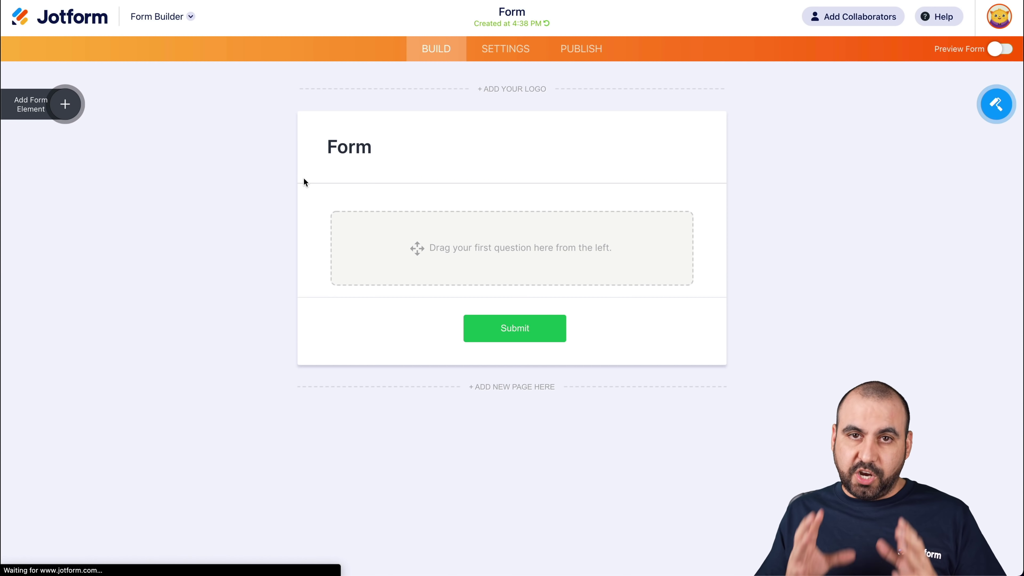
Add Full Name, Phone Number and Email fields above the Submit button
click(65, 105)
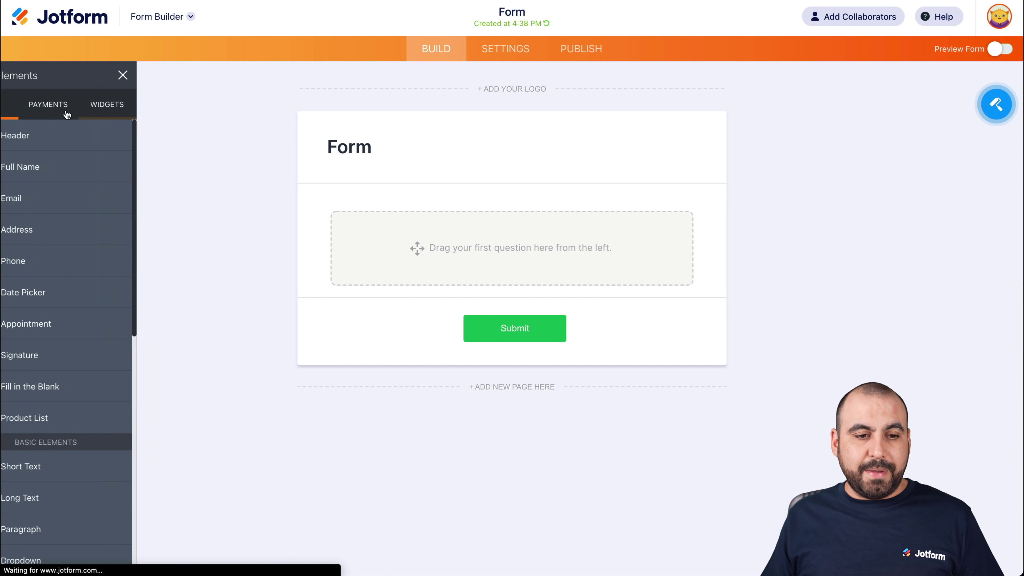
click(67, 171)
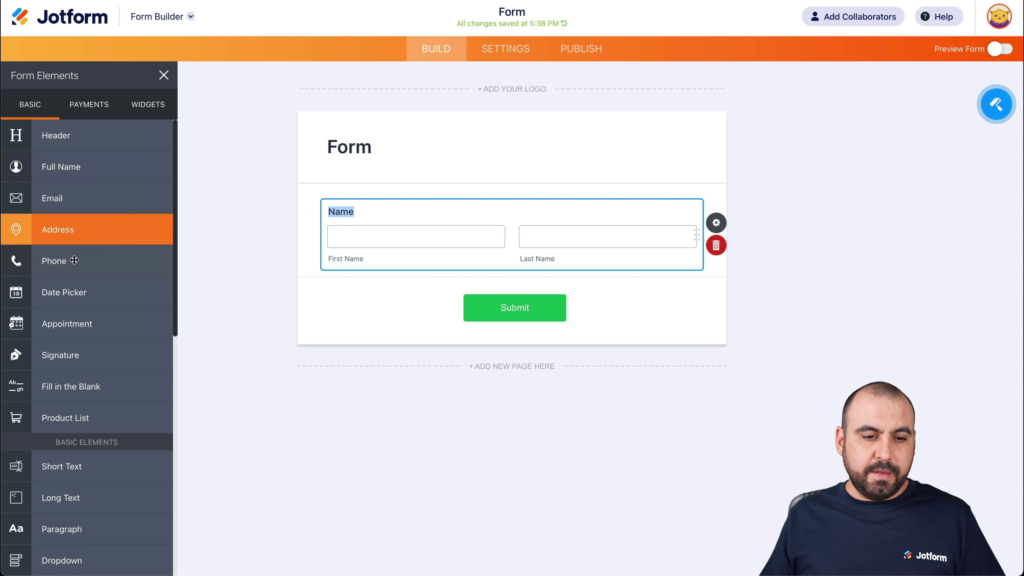
click(68, 261)
click(65, 210)
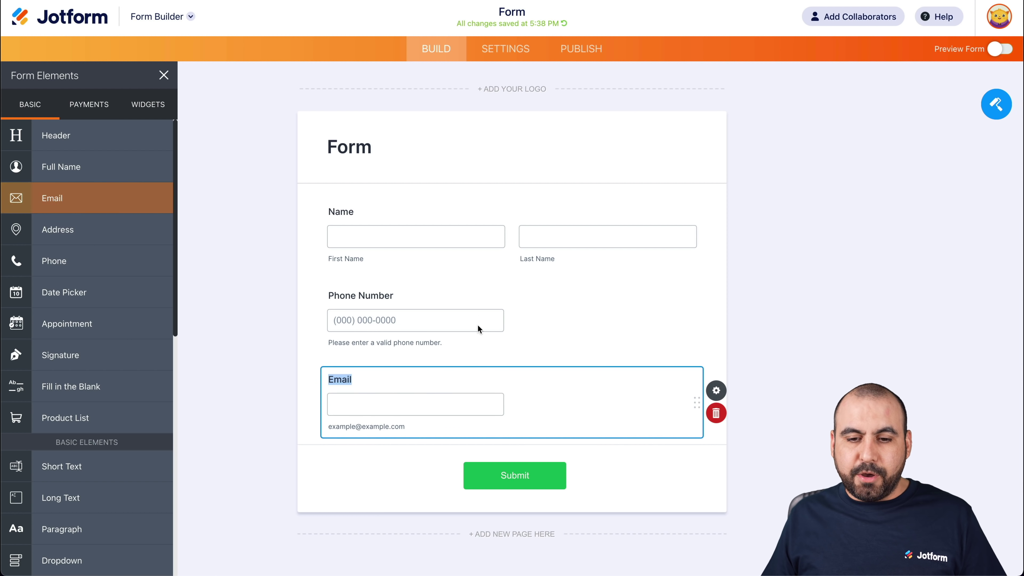
click(619, 307)
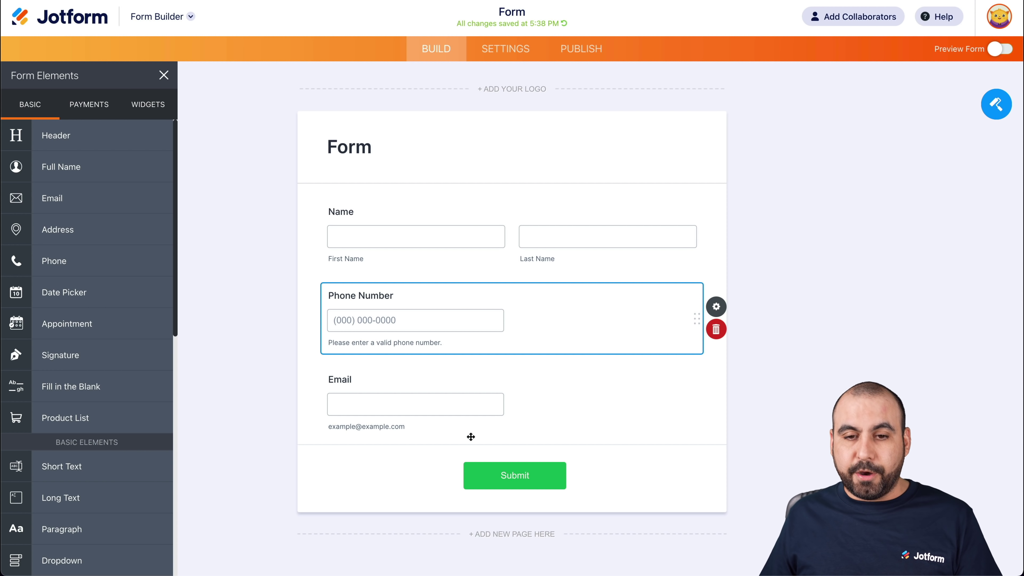
click(526, 57)
Search the form's integrations for 'webhook' and open the WebHooks setup
click(84, 293)
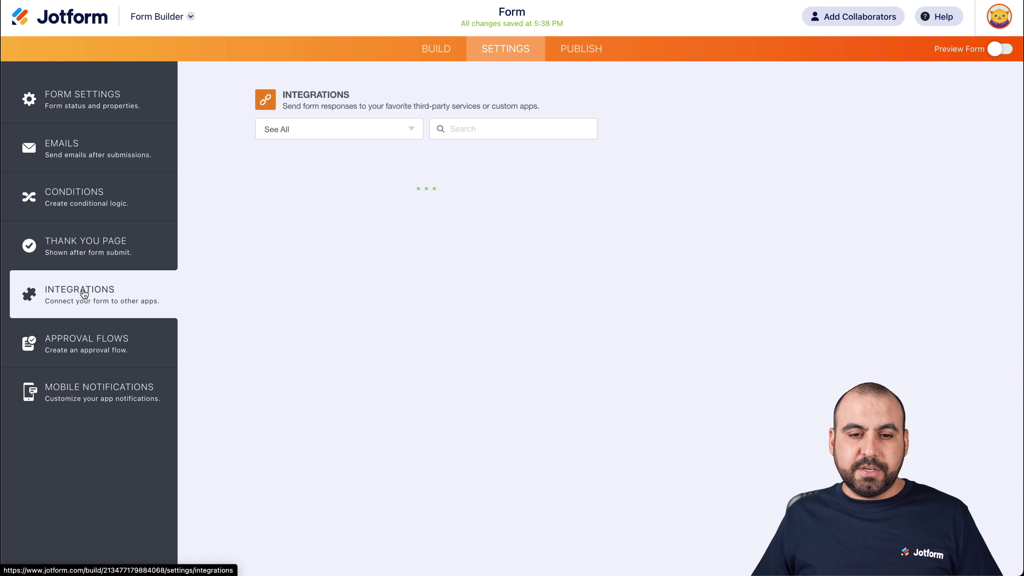
click(473, 132)
text(webhook)
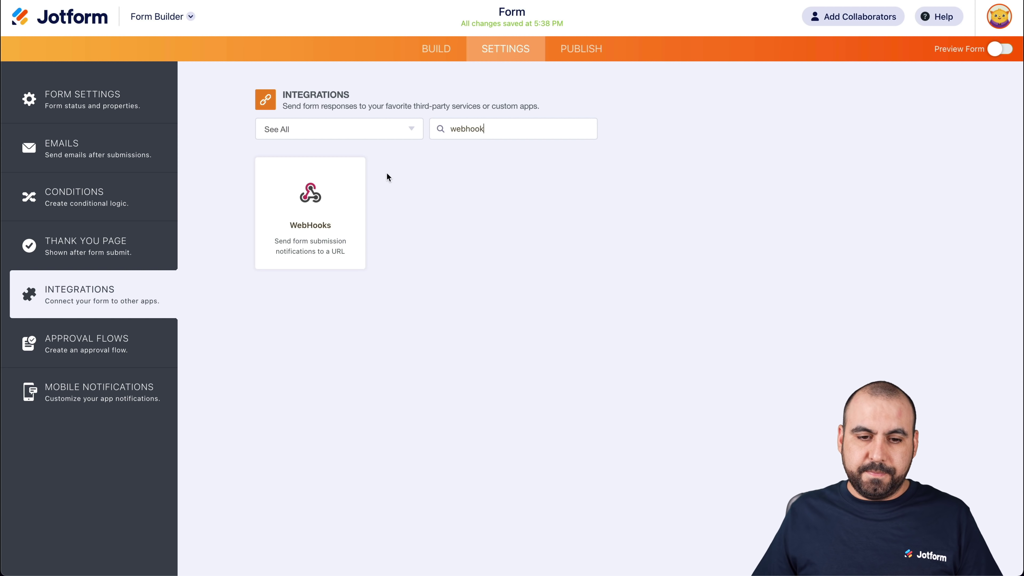
click(343, 189)
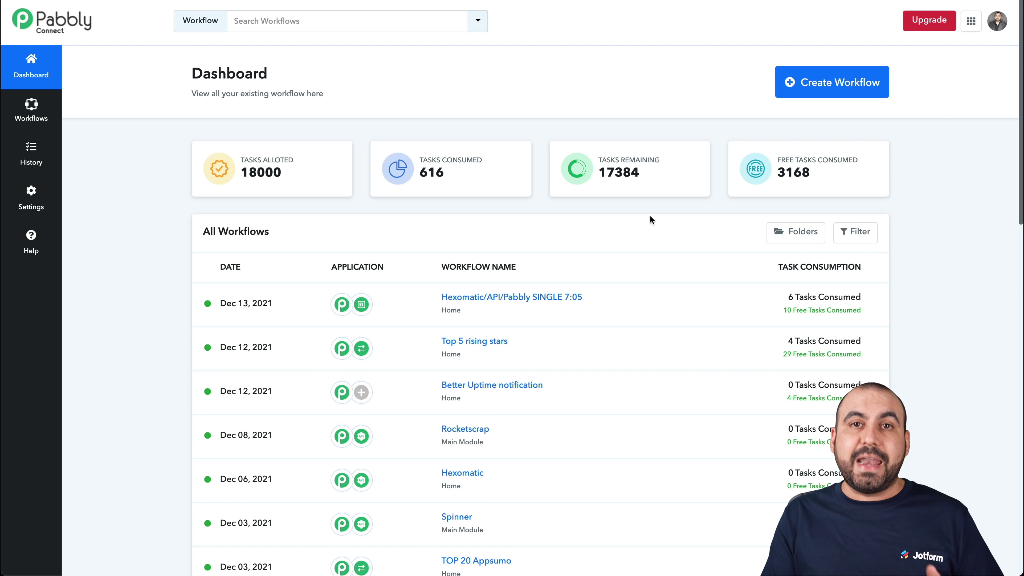
Create a new Pabbly Connect workflow named 'Jotform and Zerobounce'
click(831, 83)
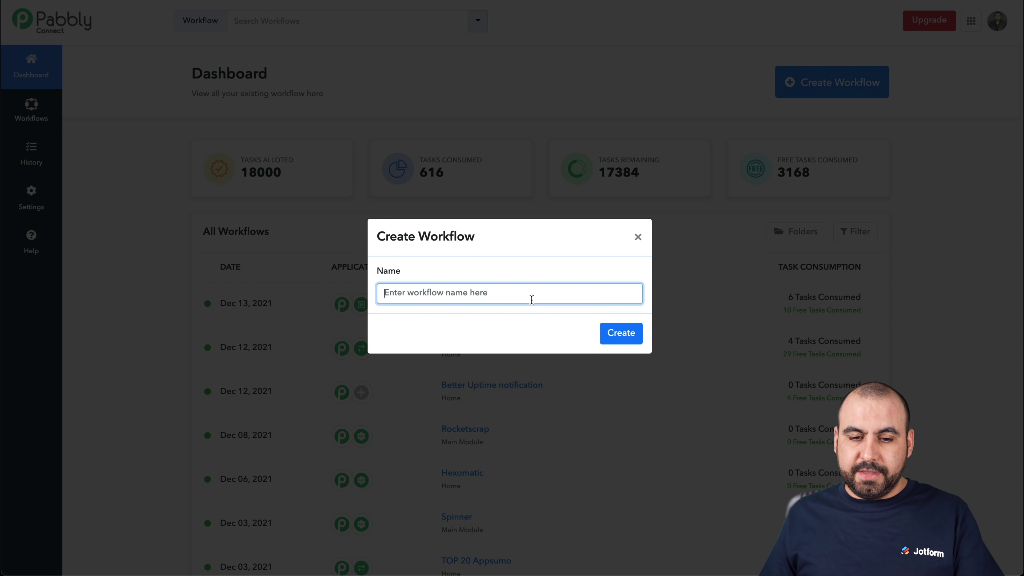
text(Jotform )
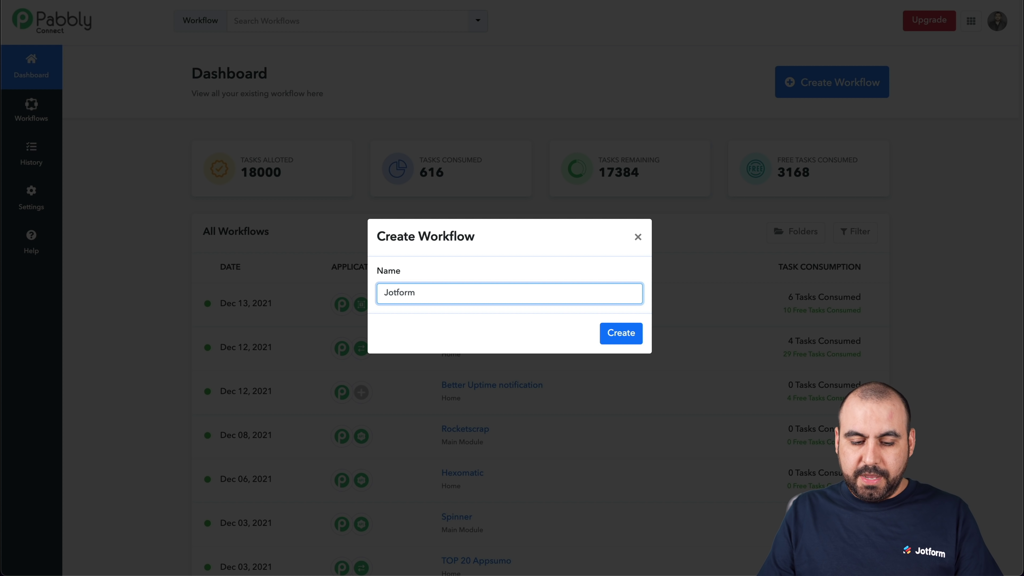
text(and Zerobounce)
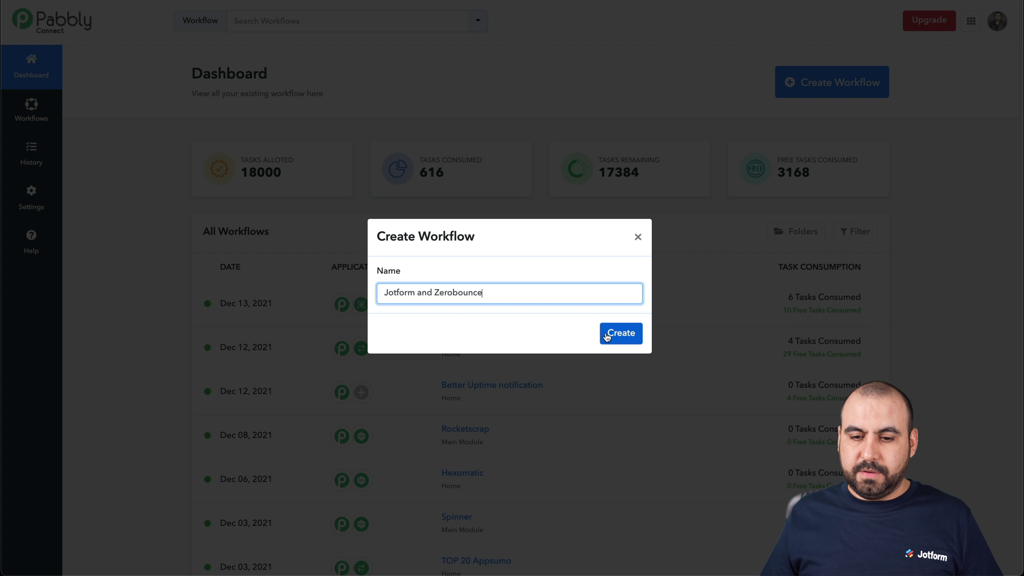
click(606, 332)
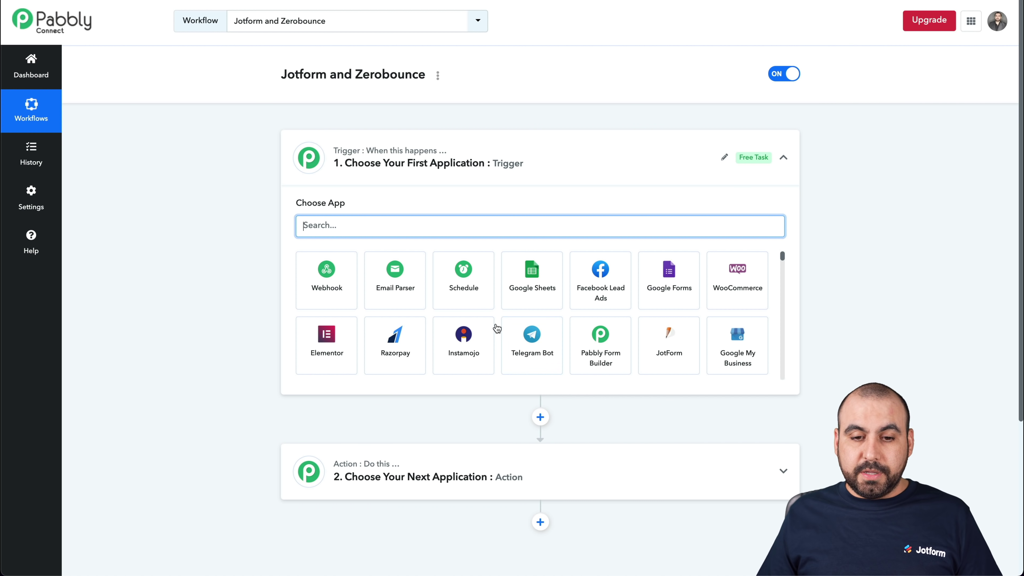
Set the trigger to JotForm New Response and copy its webhook URL
text(jotfo)
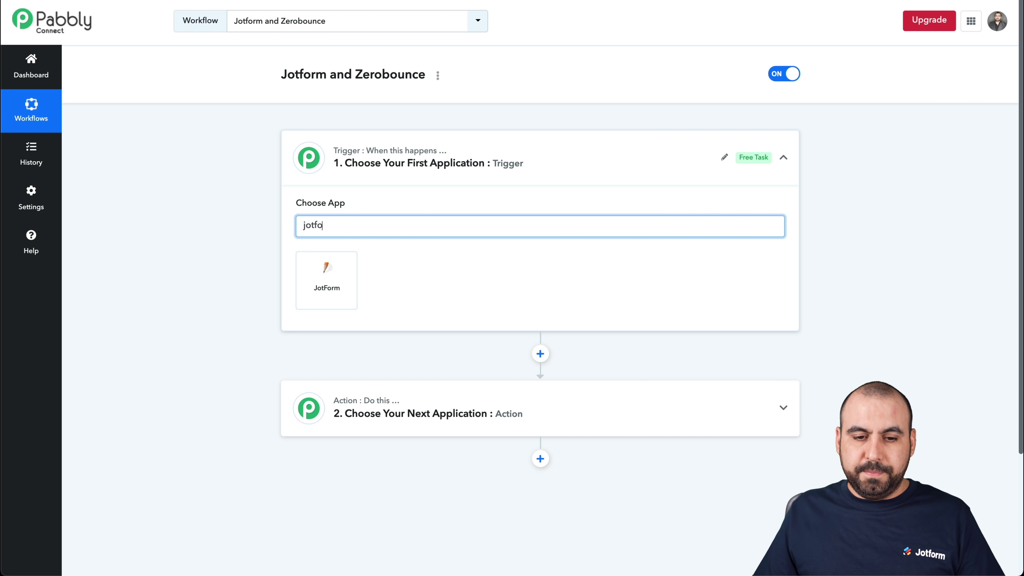
click(346, 267)
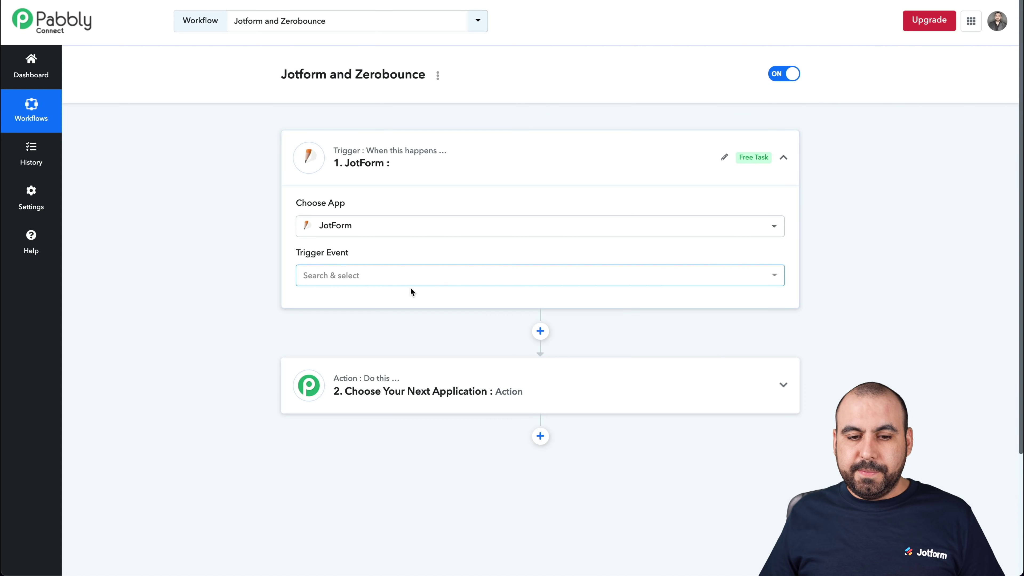
click(360, 276)
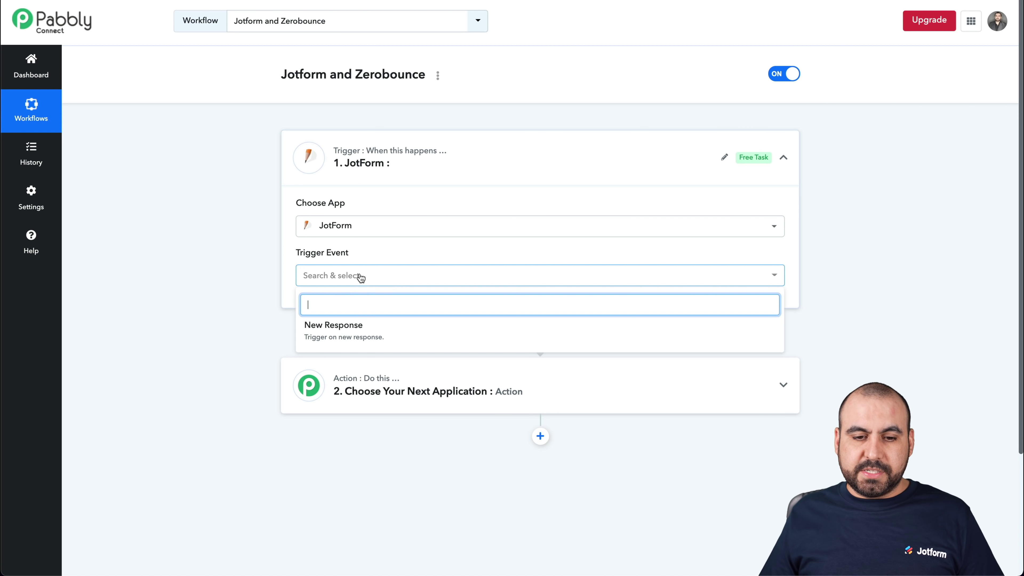
click(367, 330)
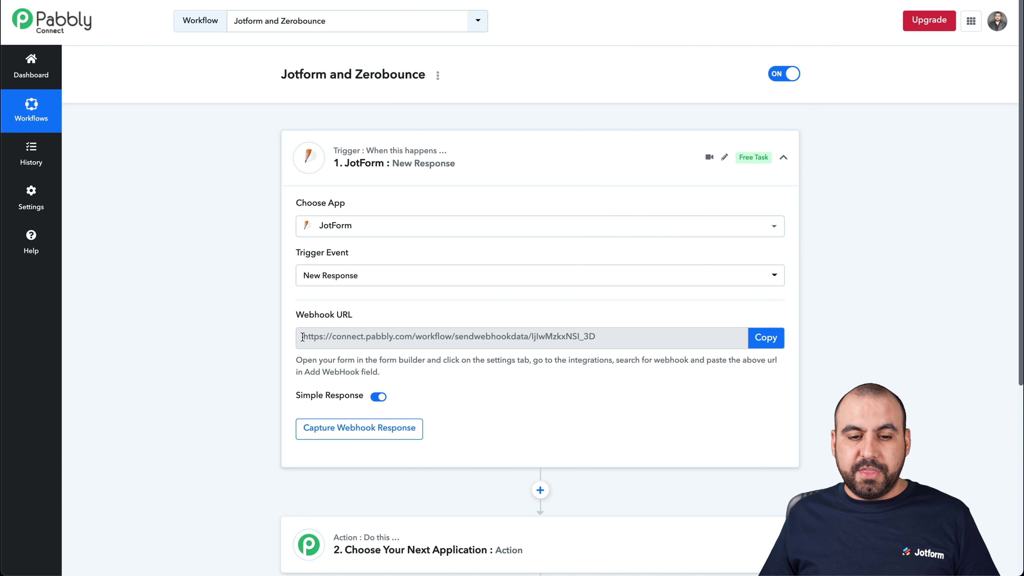
click(759, 339)
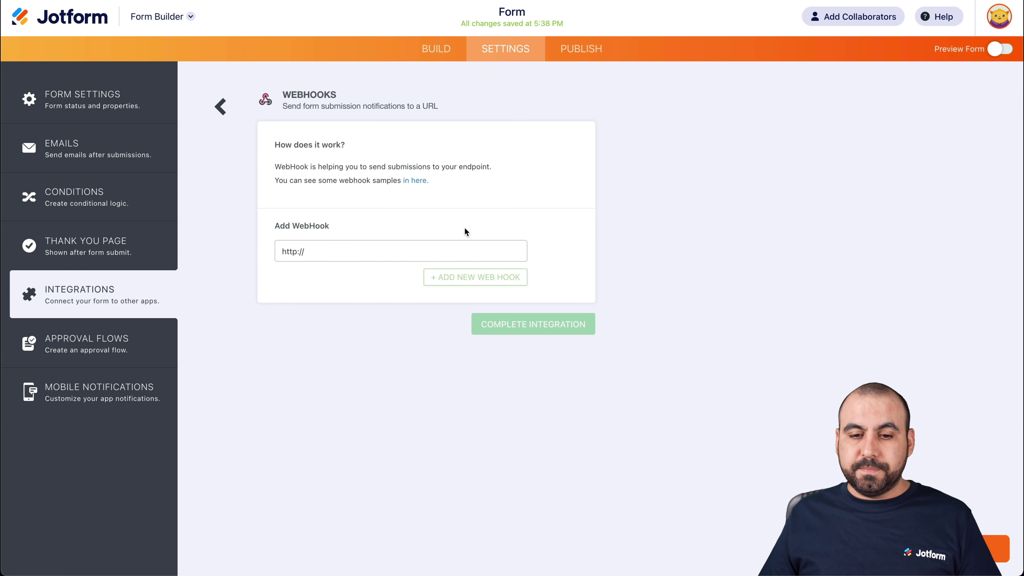
click(369, 247)
key(ctrl+v)
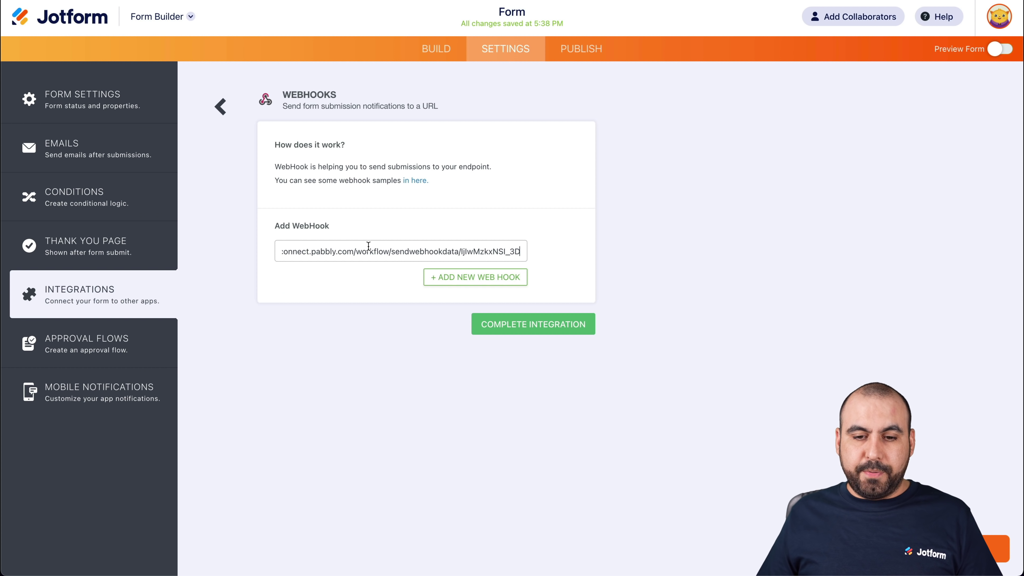
click(550, 327)
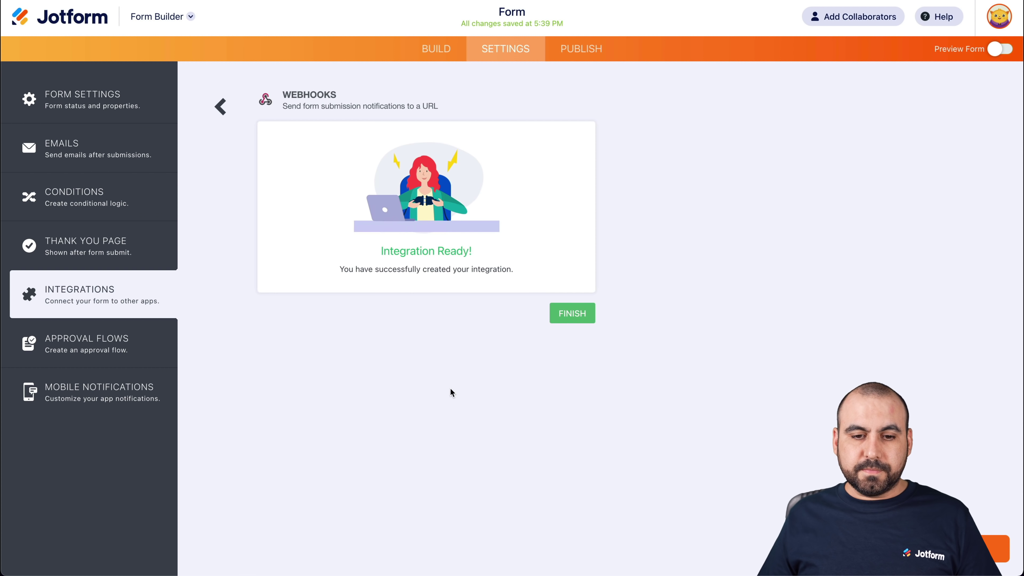
click(581, 313)
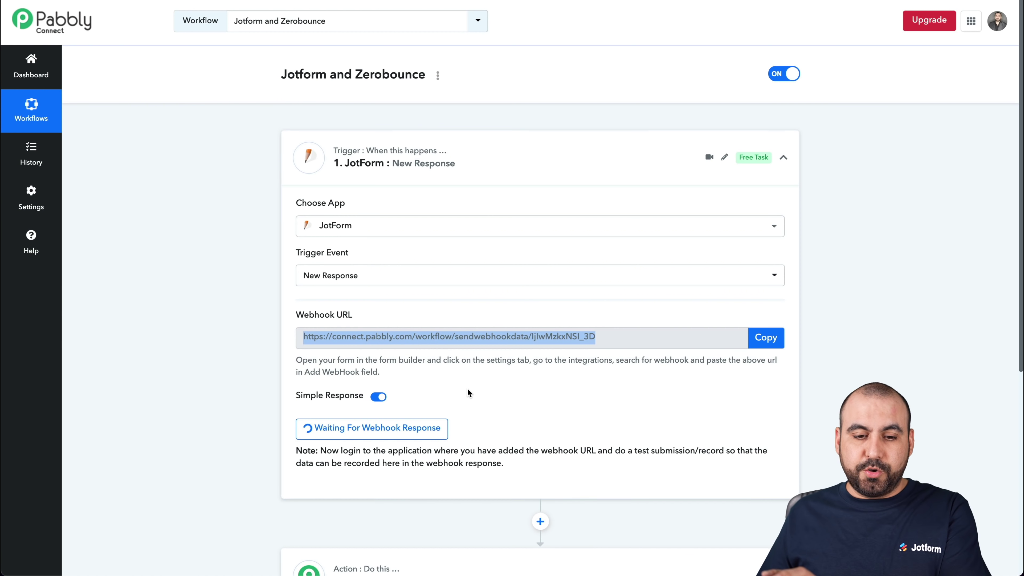
Make Pabbly's JotForm trigger capture the webhook response, waiting for a test submission
scroll(467, 388, down, 2)
click(511, 362)
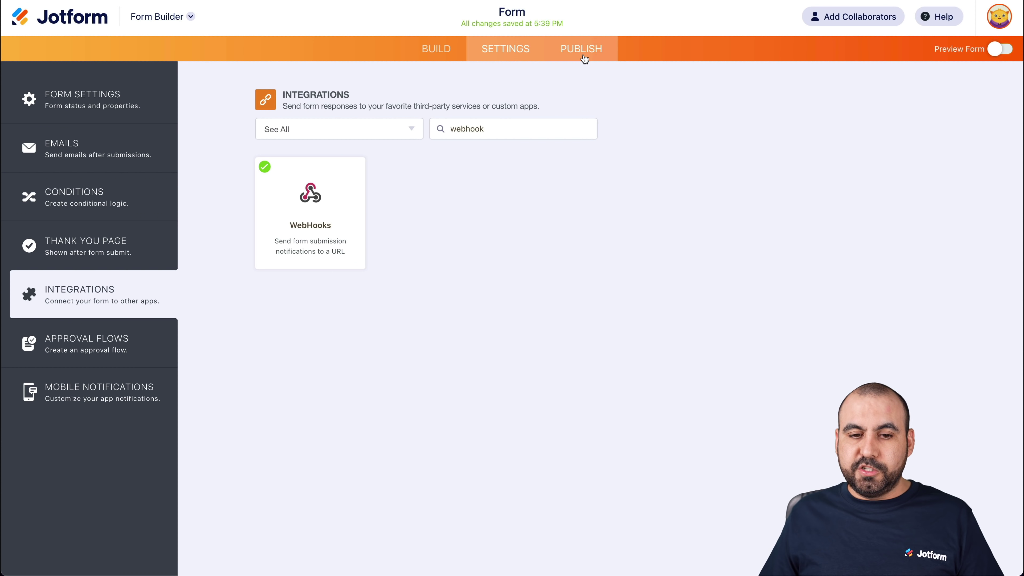
click(581, 49)
Submit a test entry on the live form with first and last name, phone and email
click(545, 197)
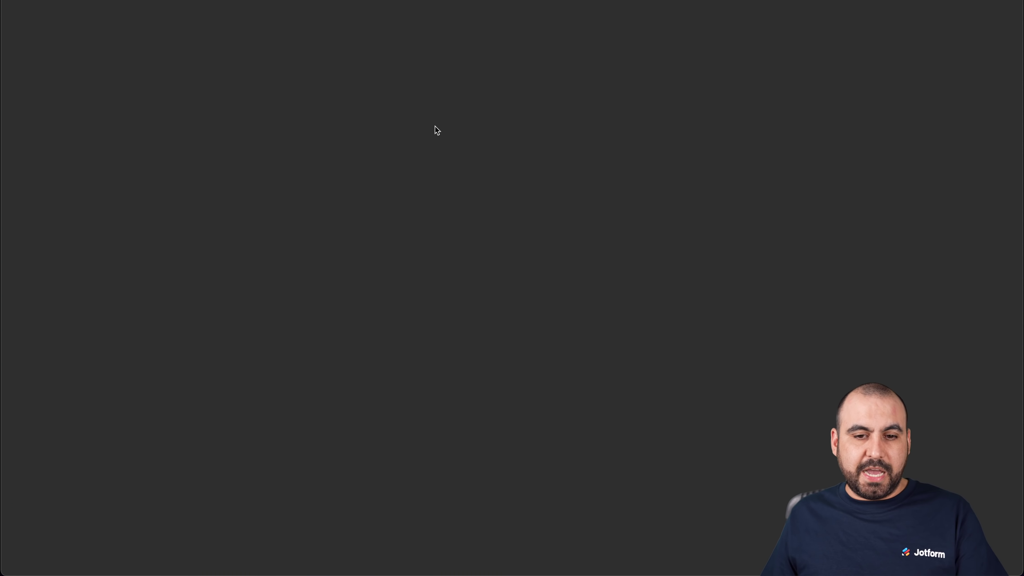
key(Tab)
key(Tab)
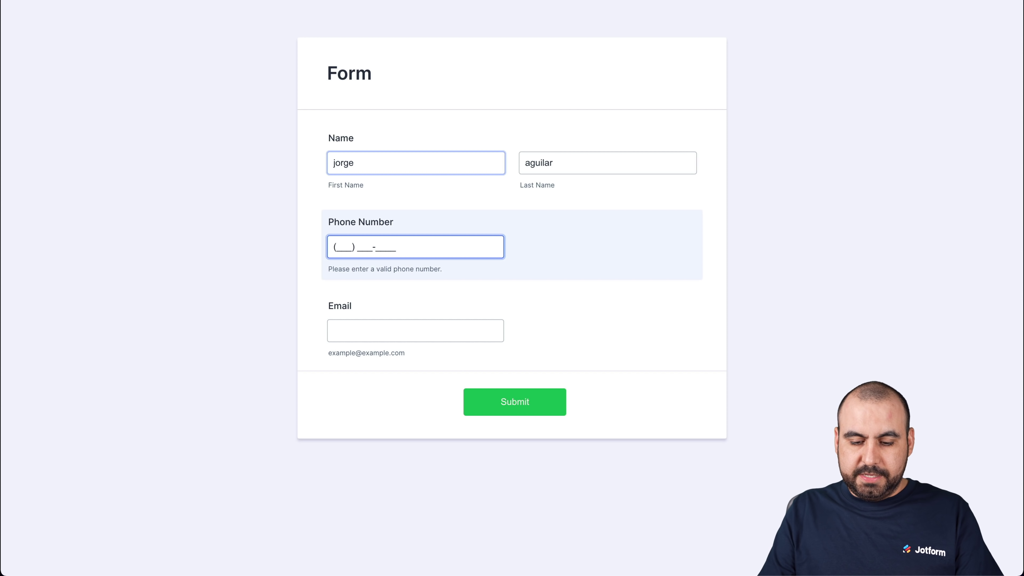
text(1234567890)
click(367, 327)
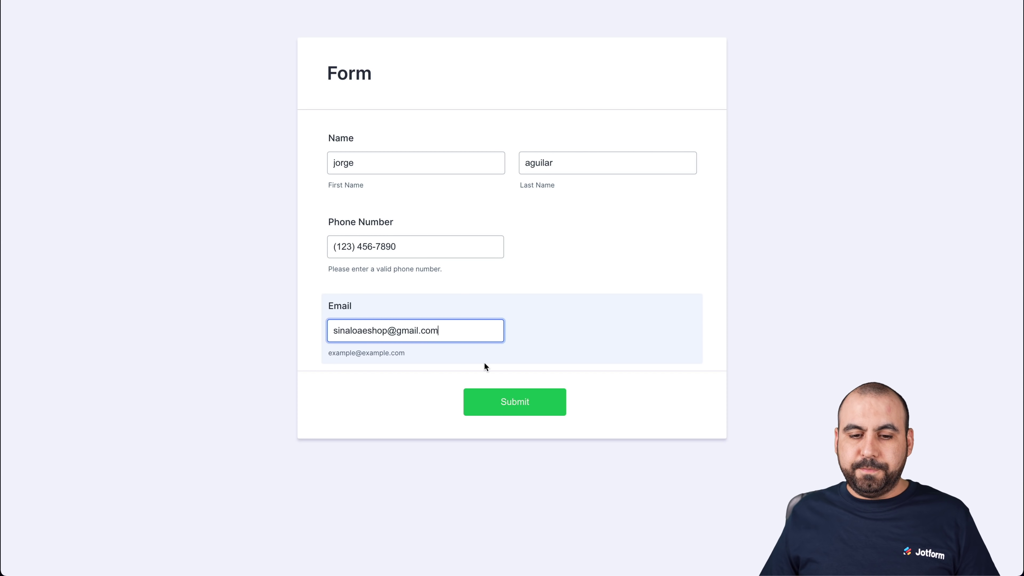
click(526, 410)
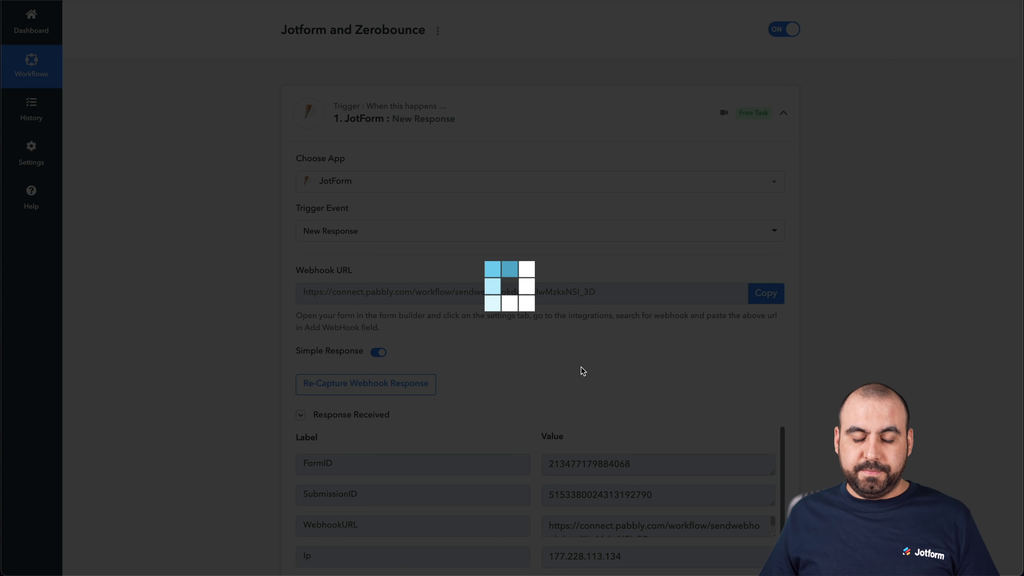
Verify the captured response's email value, then collapse the JotForm trigger step
scroll(581, 367, down, 5)
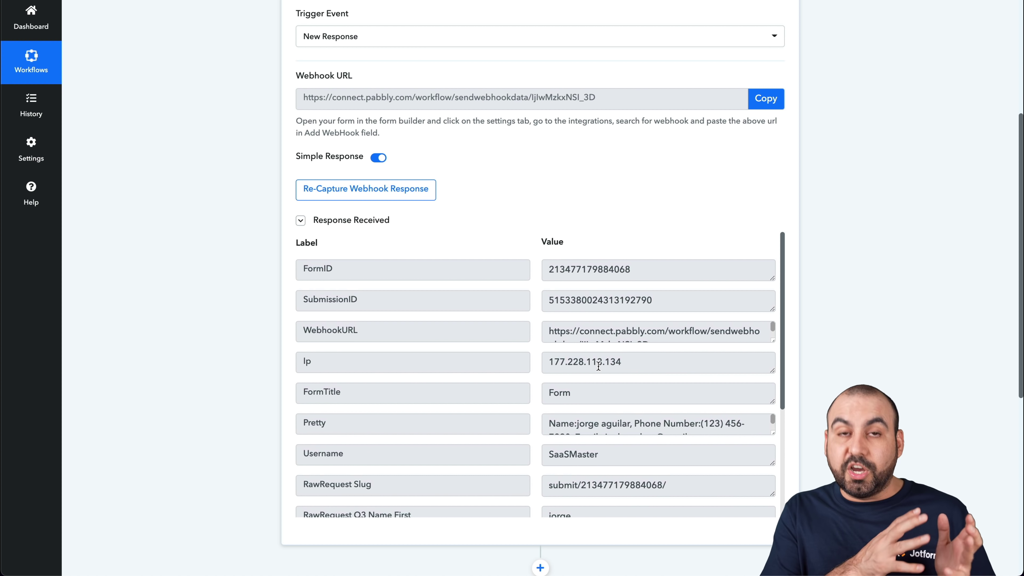
scroll(599, 367, down, 1)
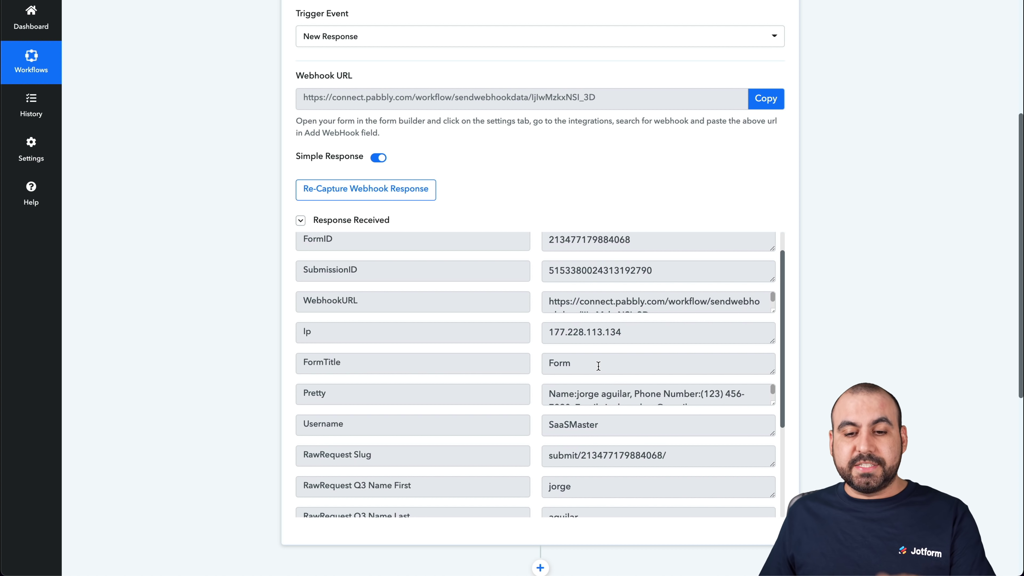
scroll(599, 366, down, 6)
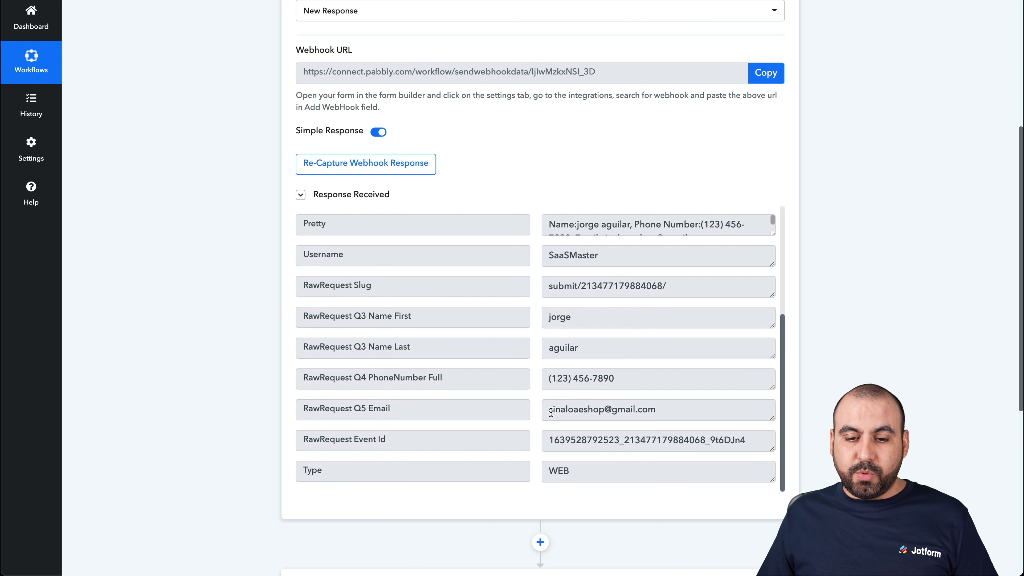
drag(552, 413, 662, 410)
click(663, 410)
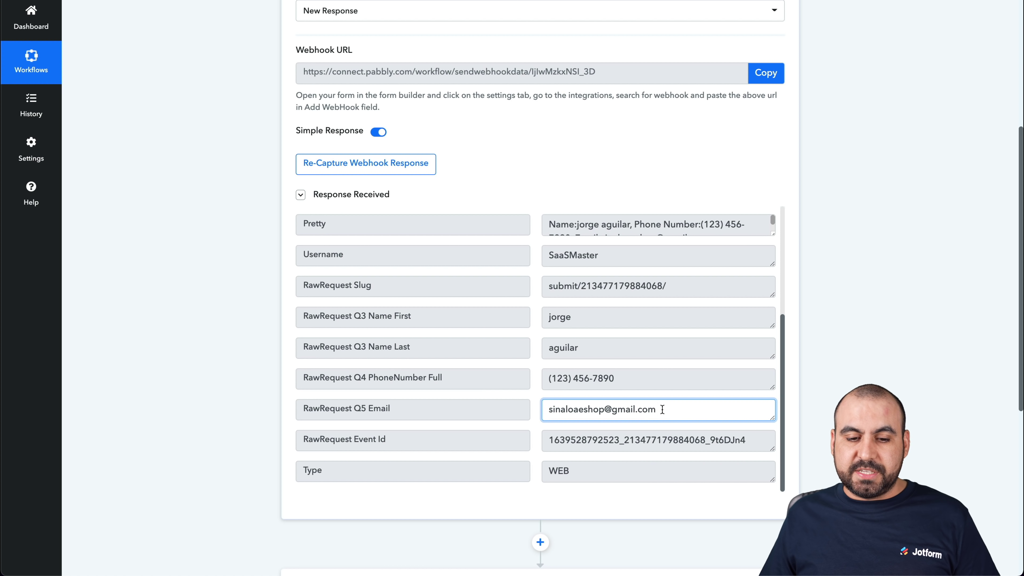
click(719, 396)
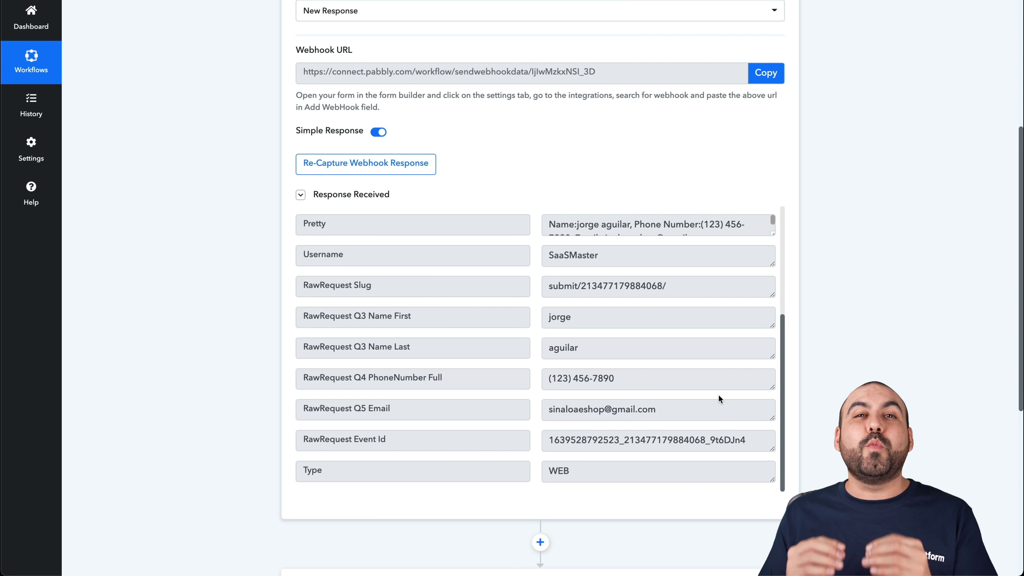
scroll(719, 395, up, 10)
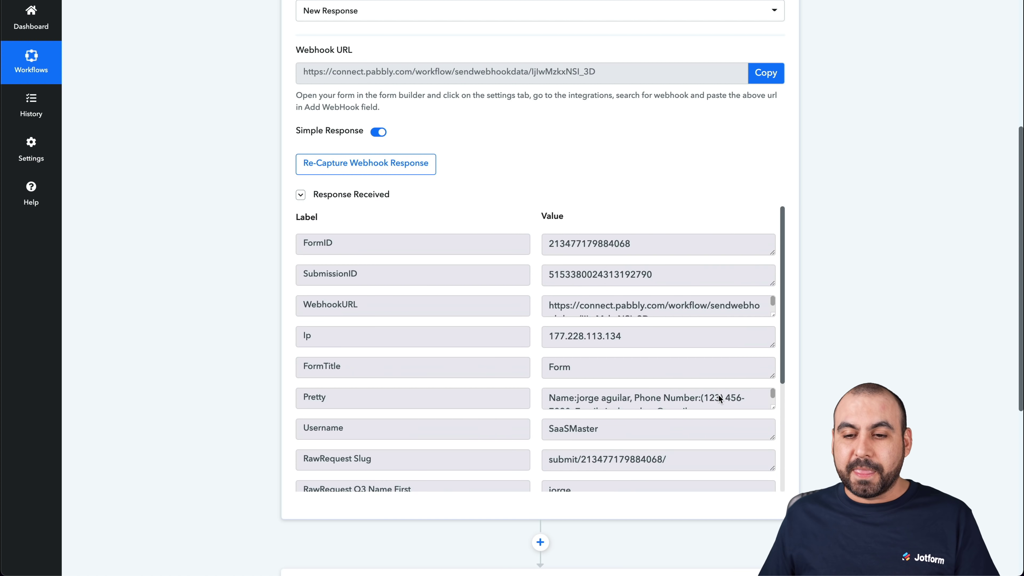
click(631, 87)
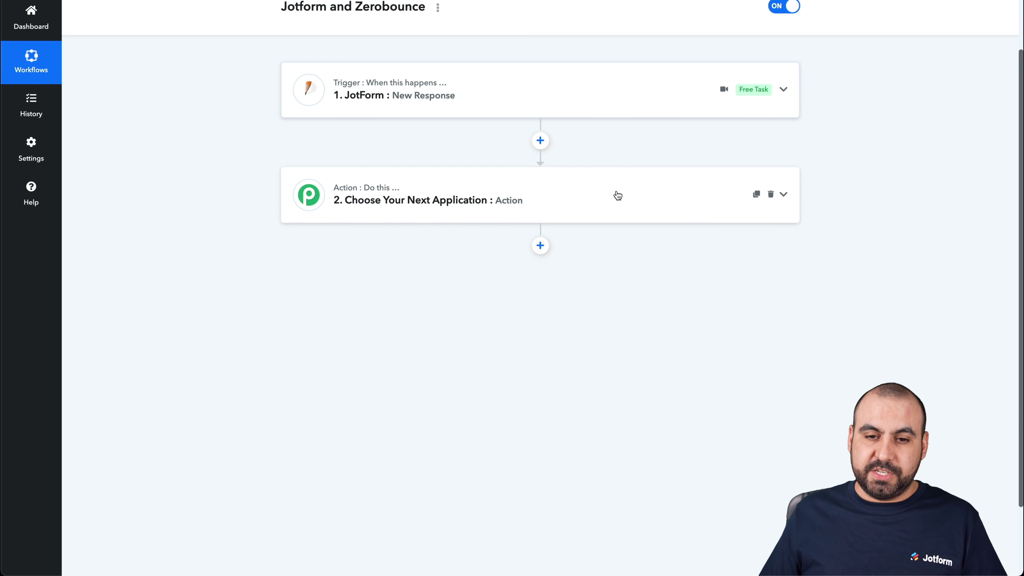
scroll(615, 190, down, 1)
Set the action step to ZeroBounce with the Validate Email event and start connecting an account
click(529, 167)
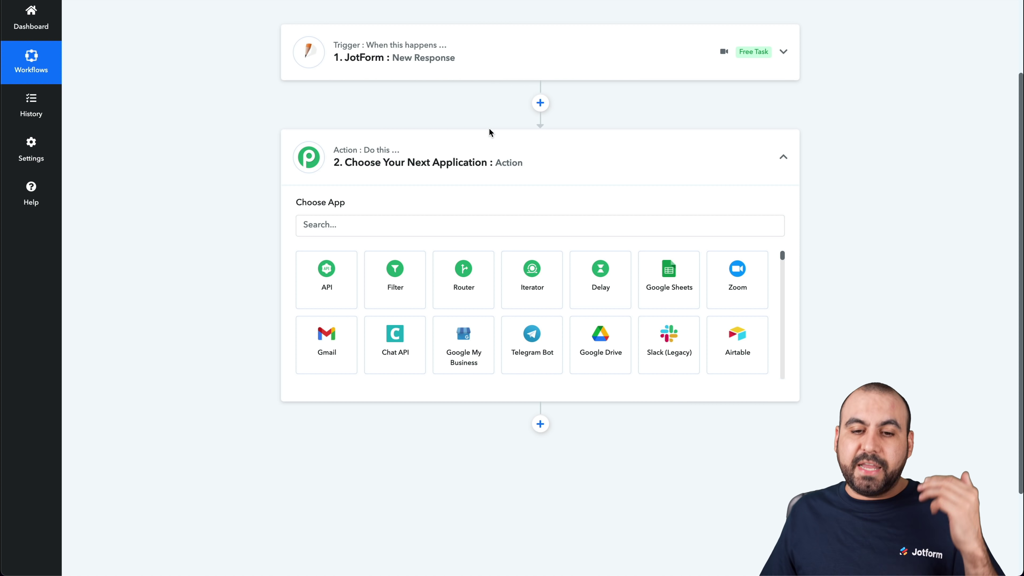
click(462, 224)
text(zero)
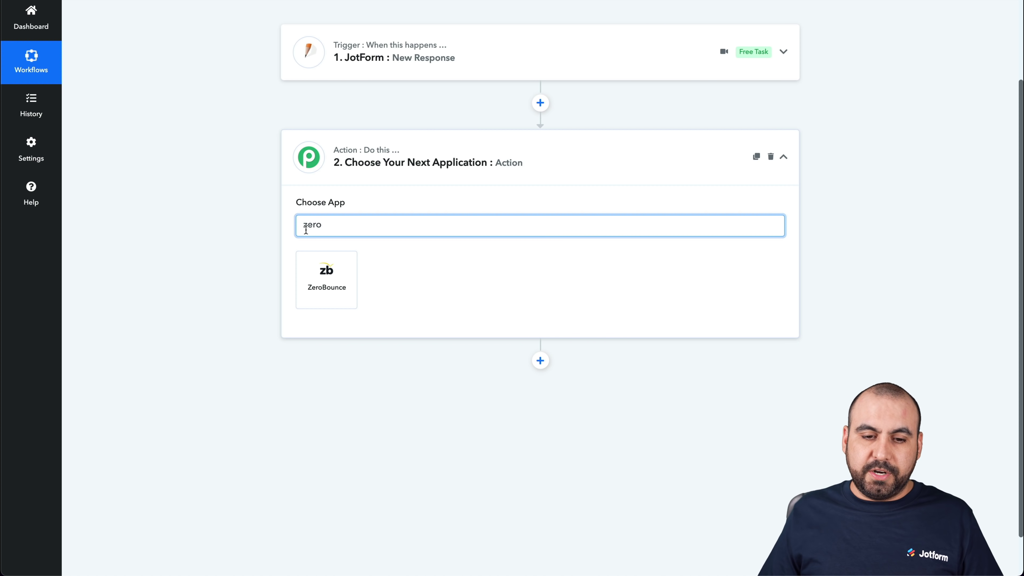
click(323, 296)
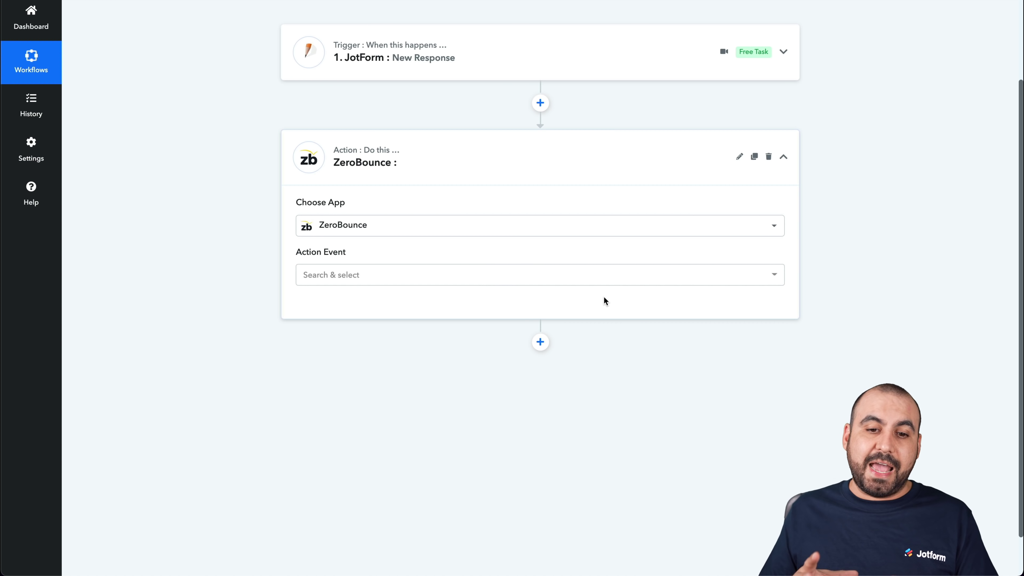
click(421, 274)
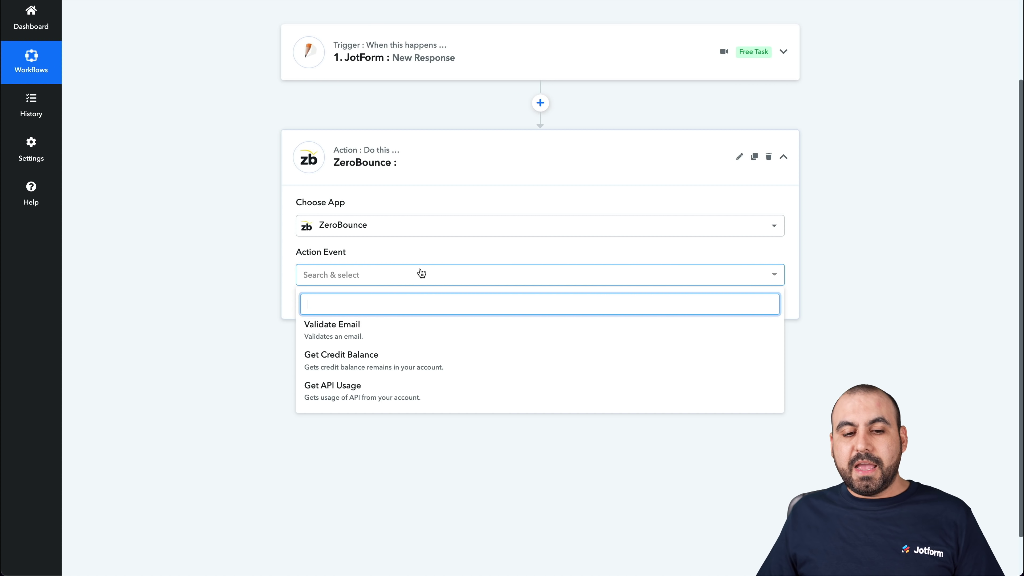
click(335, 333)
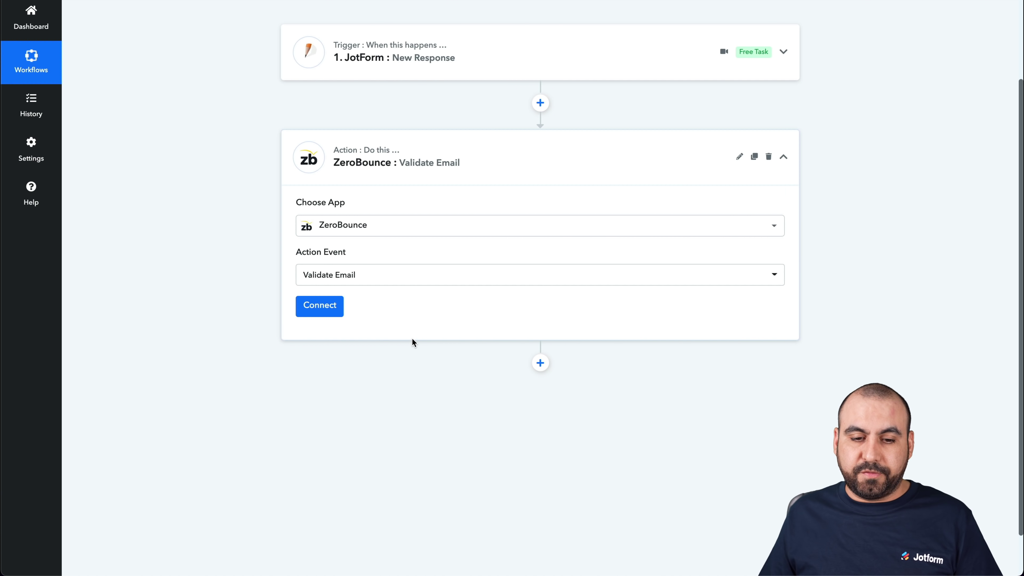
click(319, 308)
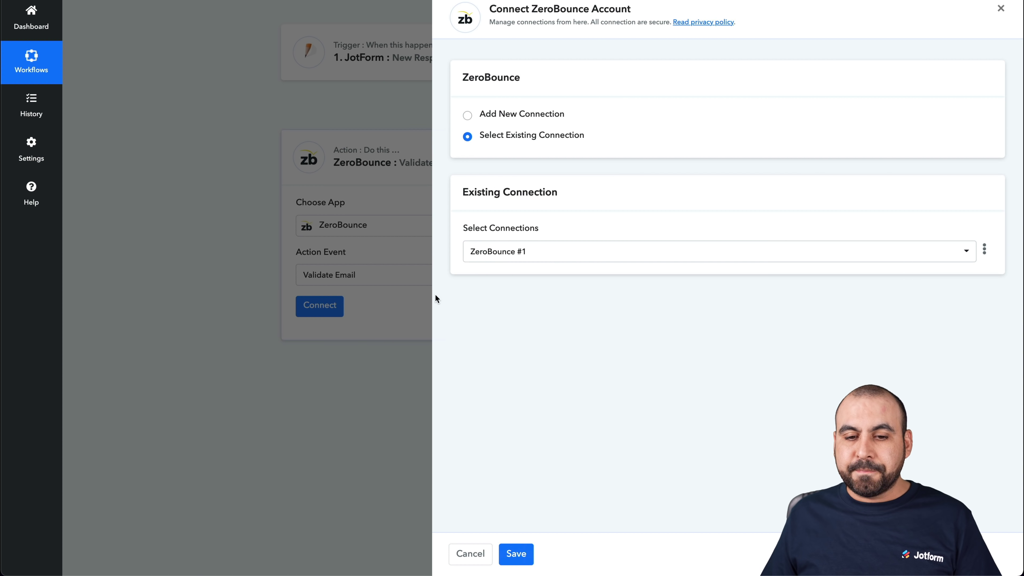
Add a new connection named ZeroBounce #2 and focus its API Key field
click(525, 114)
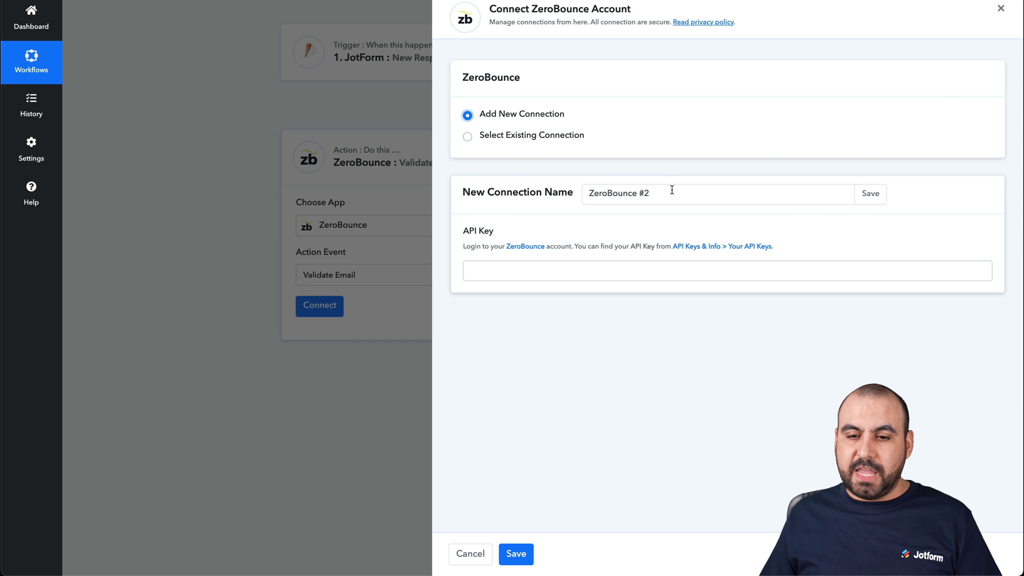
drag(673, 190, 611, 194)
click(613, 193)
click(525, 269)
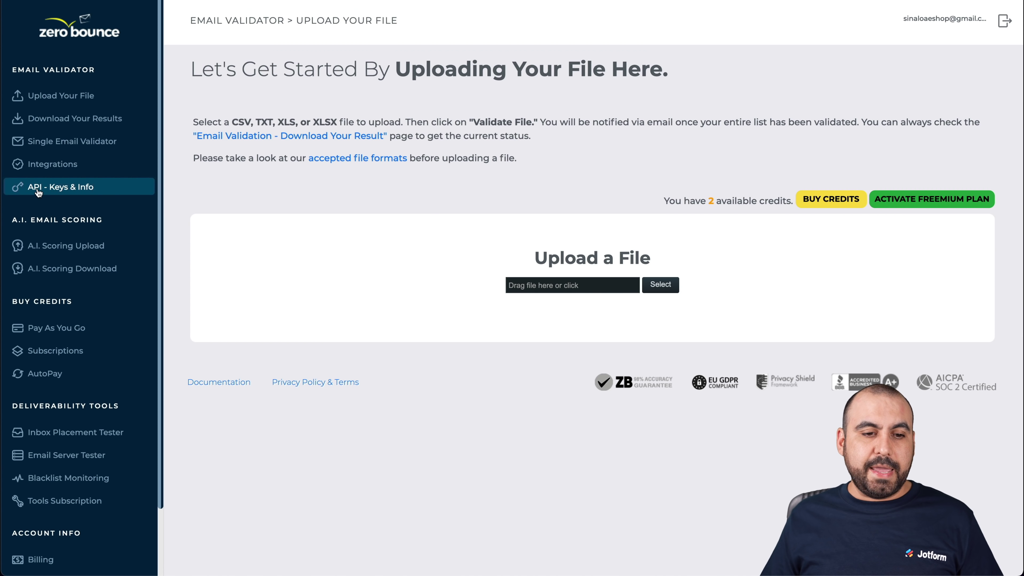
Copy ZeroBounce's Master API key and paste it into the new connection's API Key field
click(67, 195)
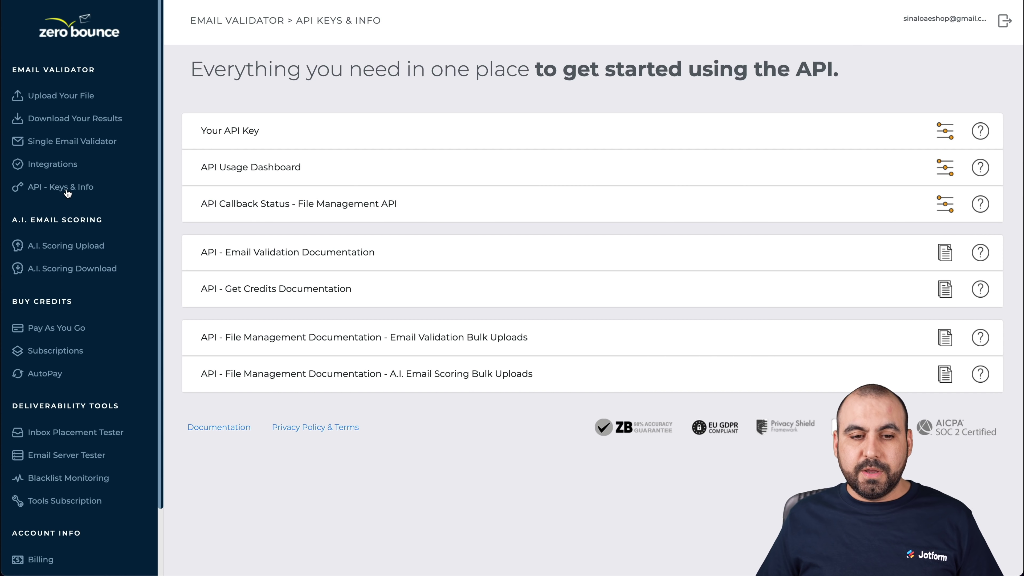
click(215, 136)
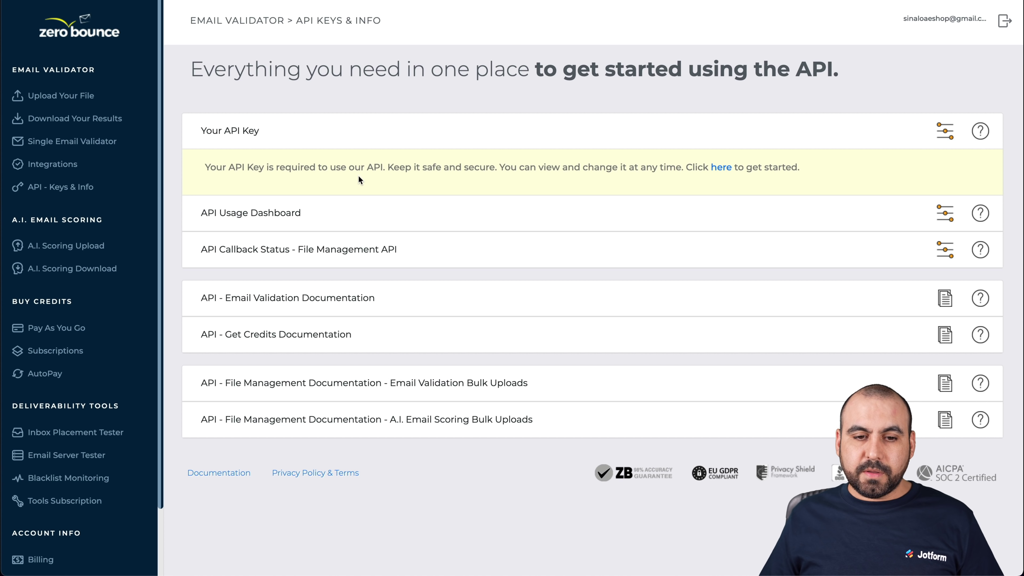
click(722, 168)
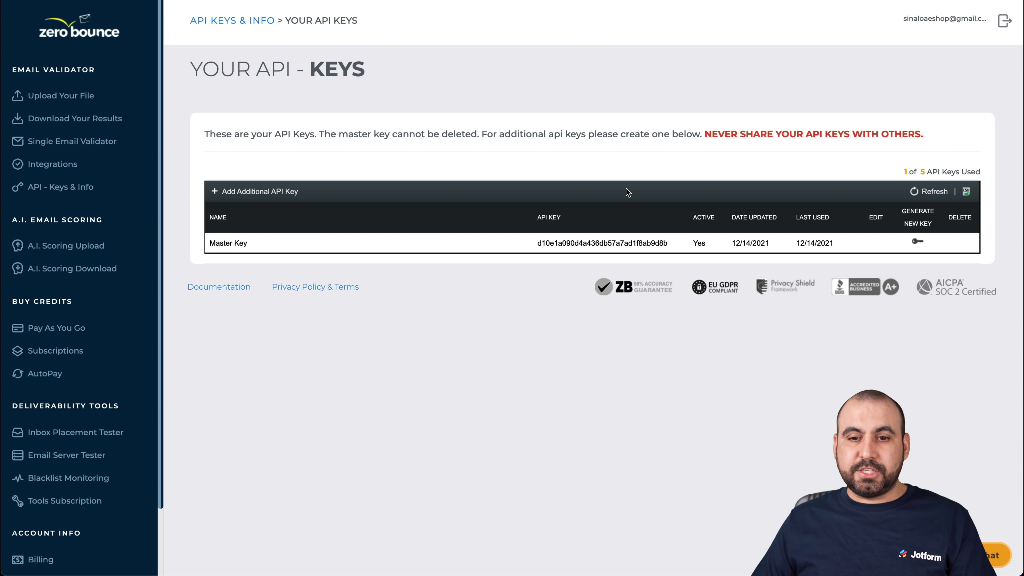
double_click(590, 242)
key(super+c)
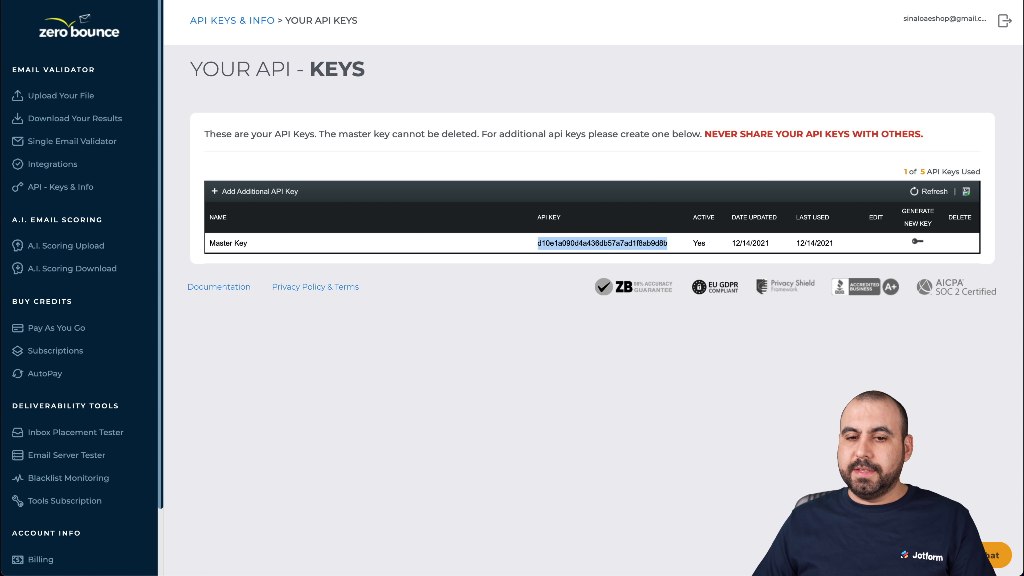
key(super+Tab)
key(super+v)
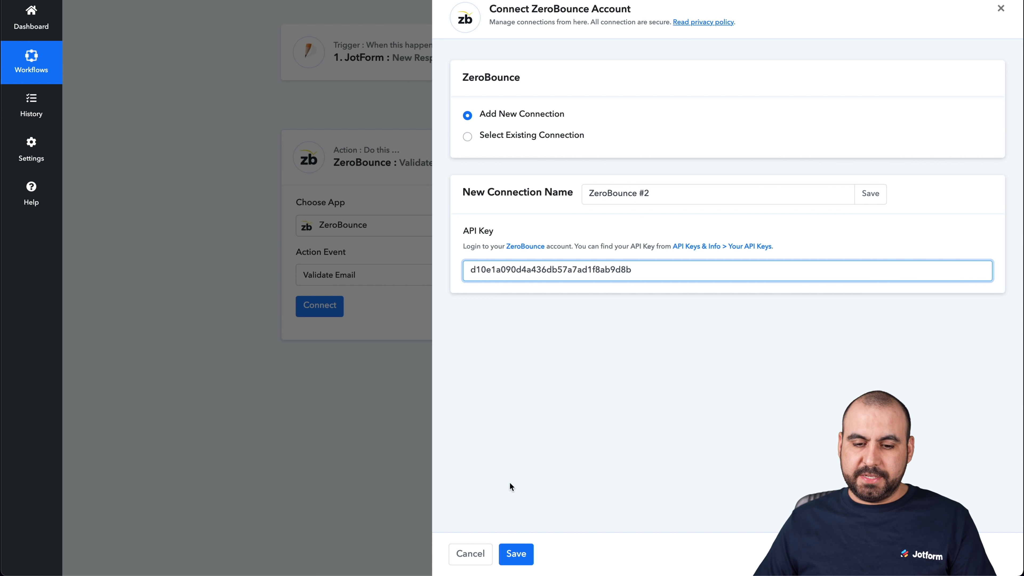
Save the new ZeroBounce connection
click(515, 555)
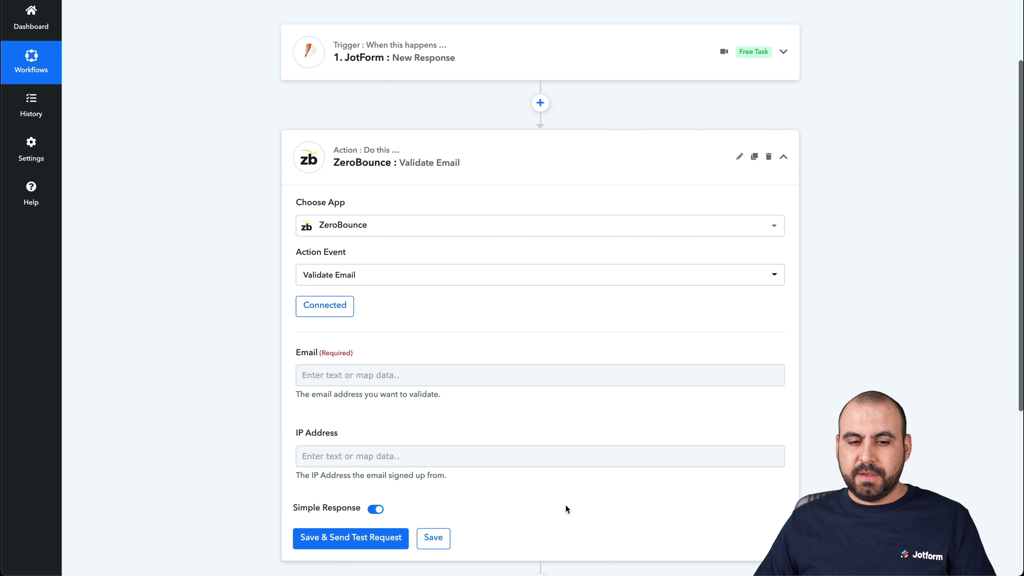
scroll(329, 333, down, 1)
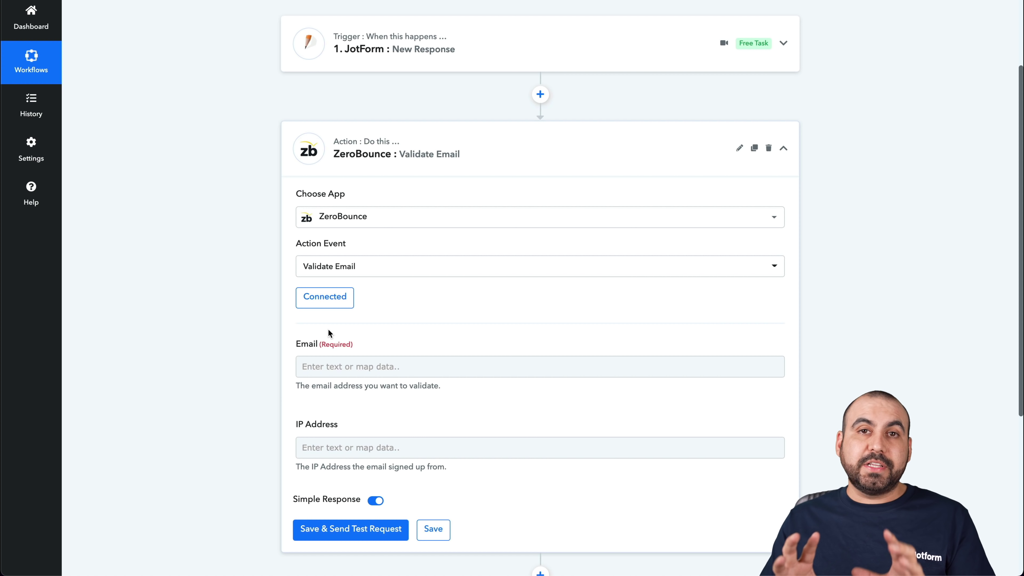
scroll(328, 329, down, 2)
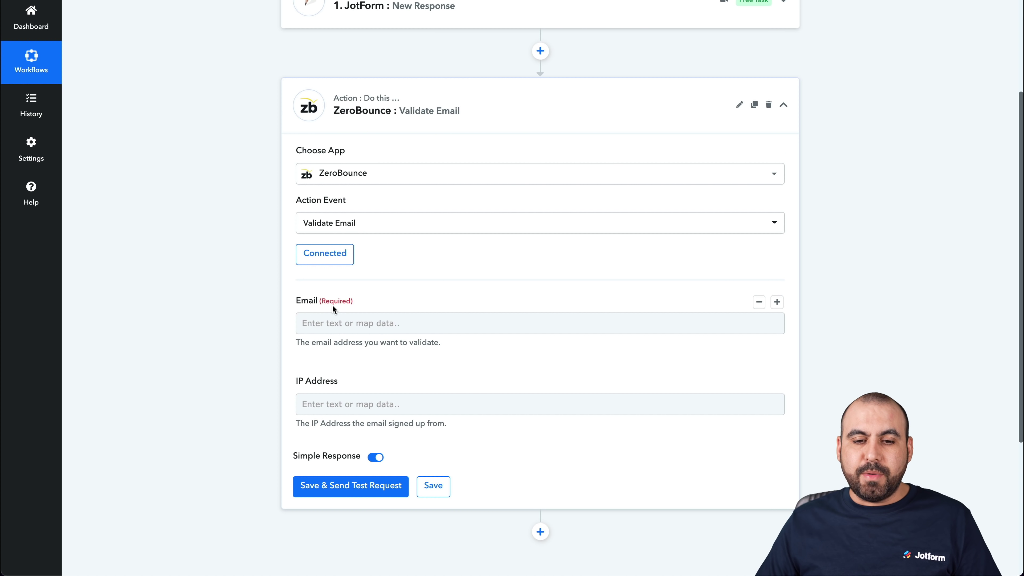
Map the Email field to the Jotform response's RawRequest Q5 Email, then save and test
click(342, 325)
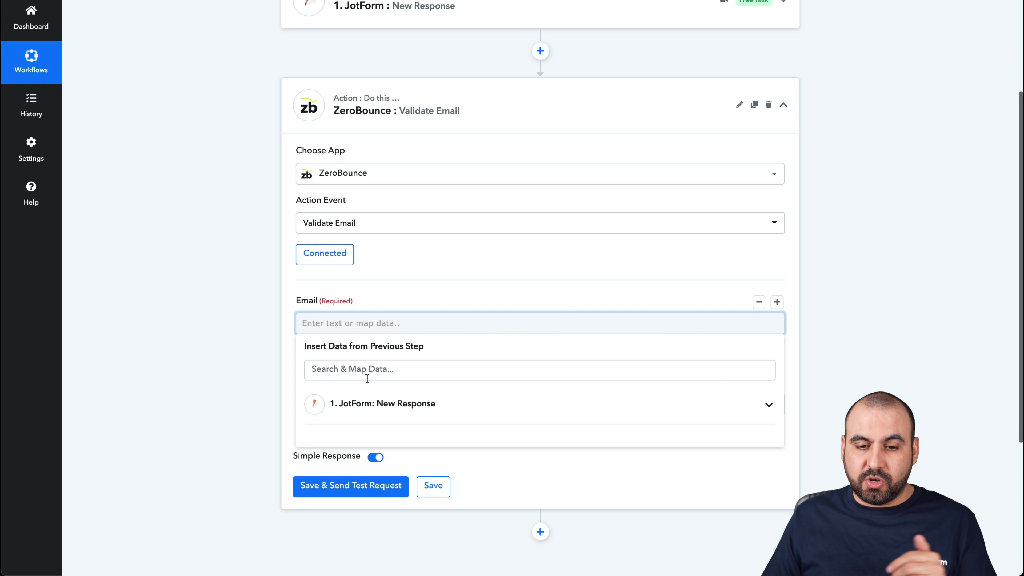
click(372, 404)
scroll(424, 399, down, 3)
scroll(441, 427, down, 3)
scroll(444, 432, down, 1)
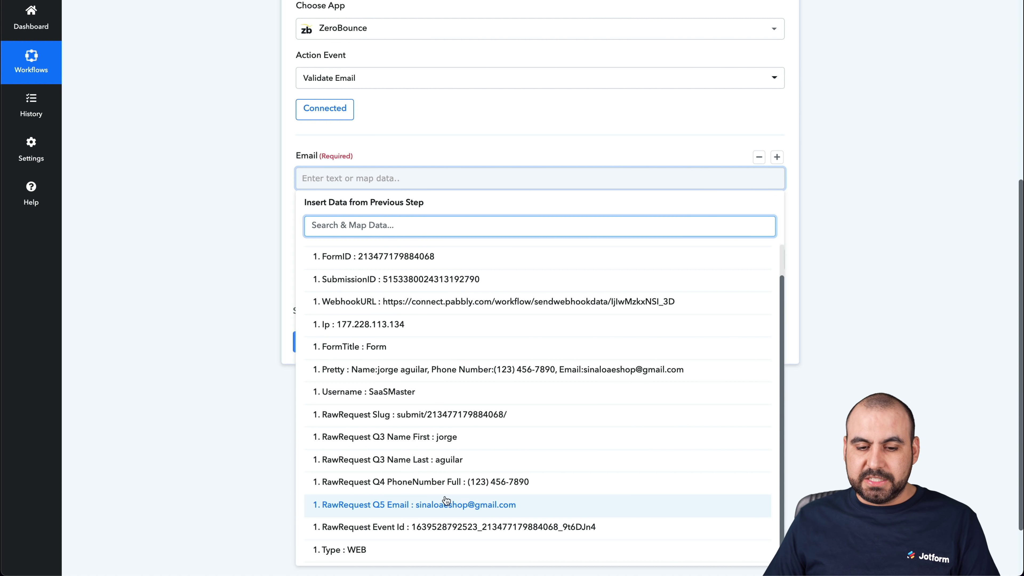
click(524, 506)
click(426, 140)
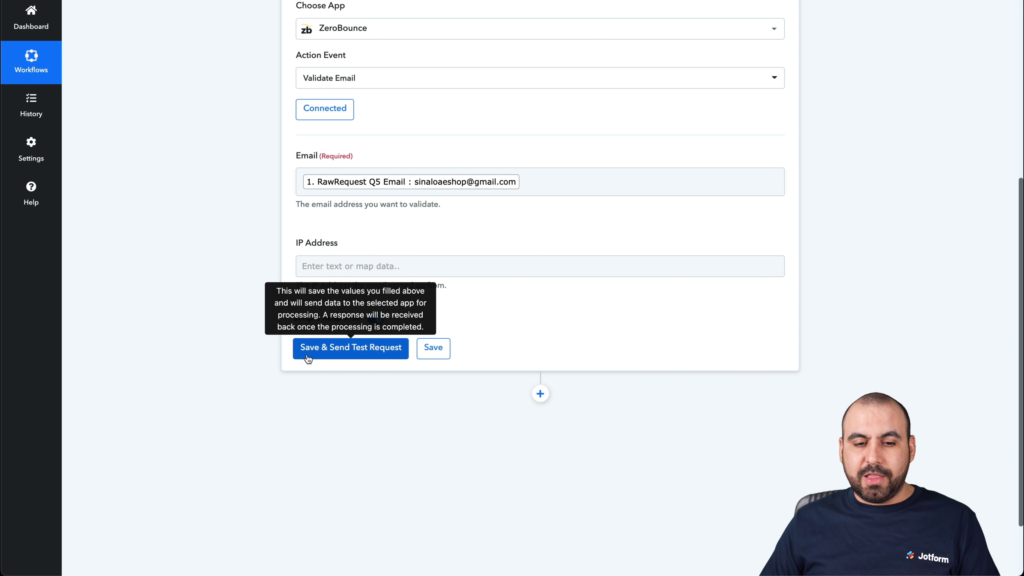
click(351, 355)
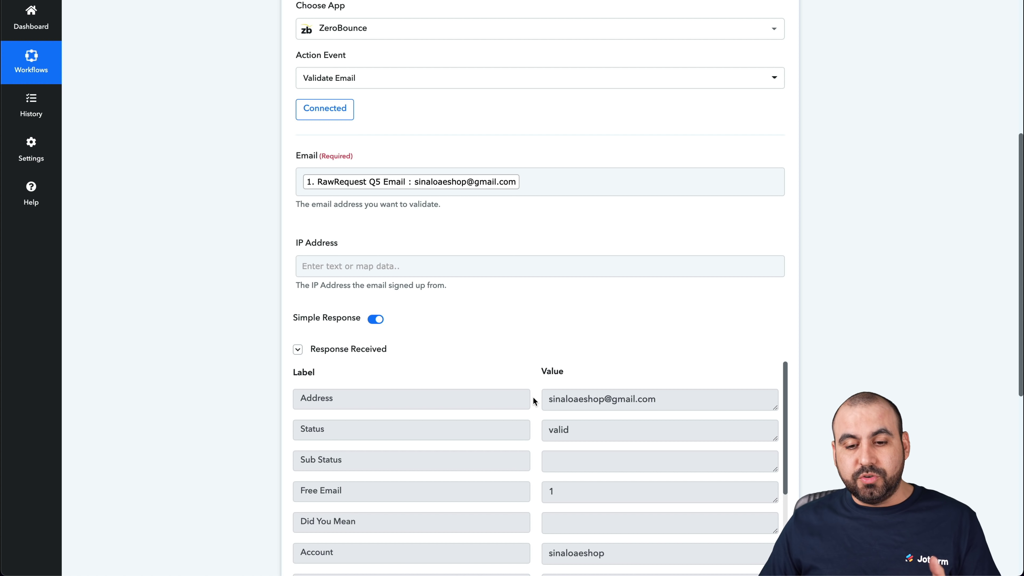
Review the ZeroBounce test response showing Status valid, then add a new step after it
scroll(533, 401, down, 2)
scroll(533, 402, up, 2)
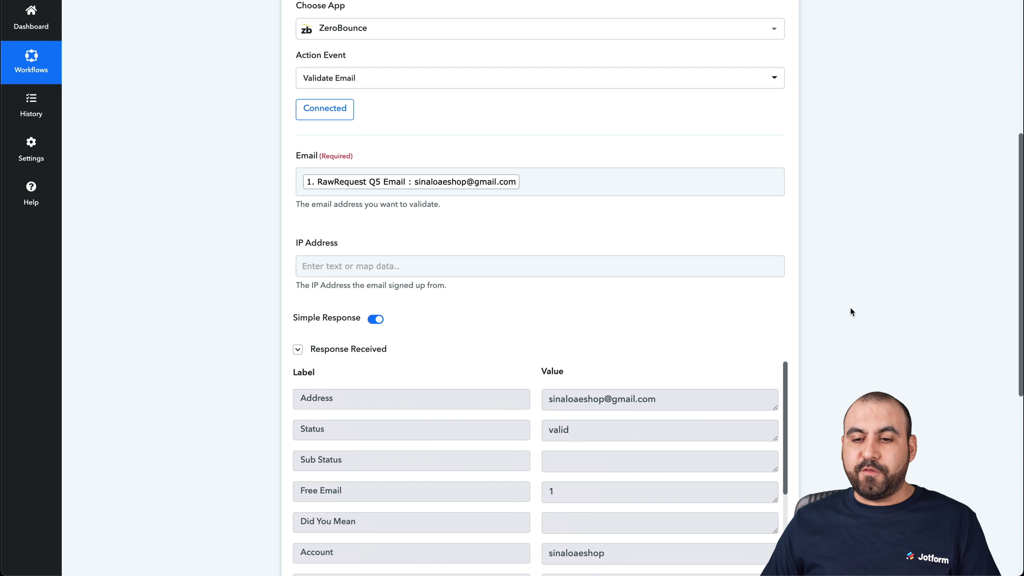
scroll(851, 310, down, 2)
scroll(851, 307, down, 5)
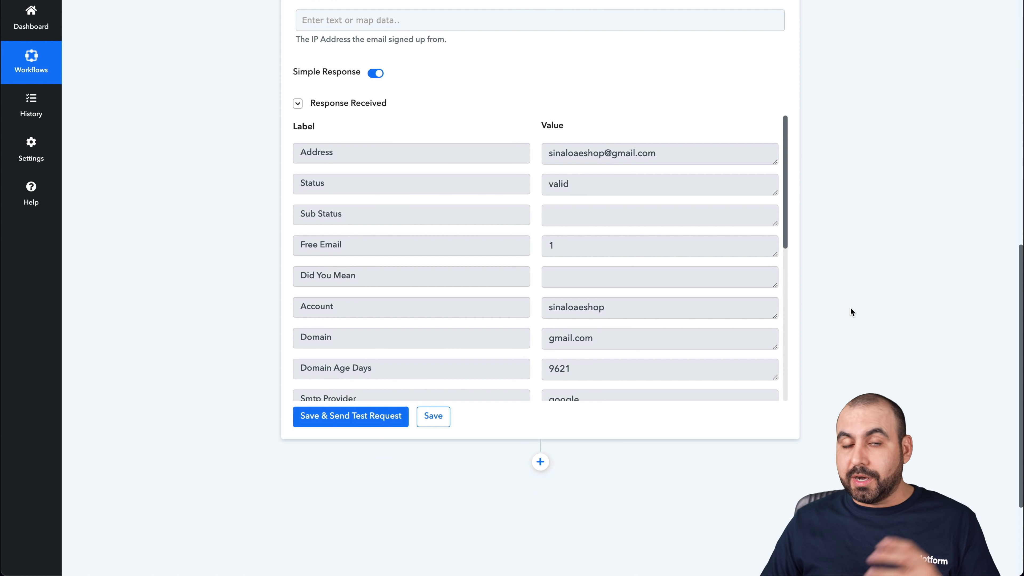
scroll(851, 307, down, 3)
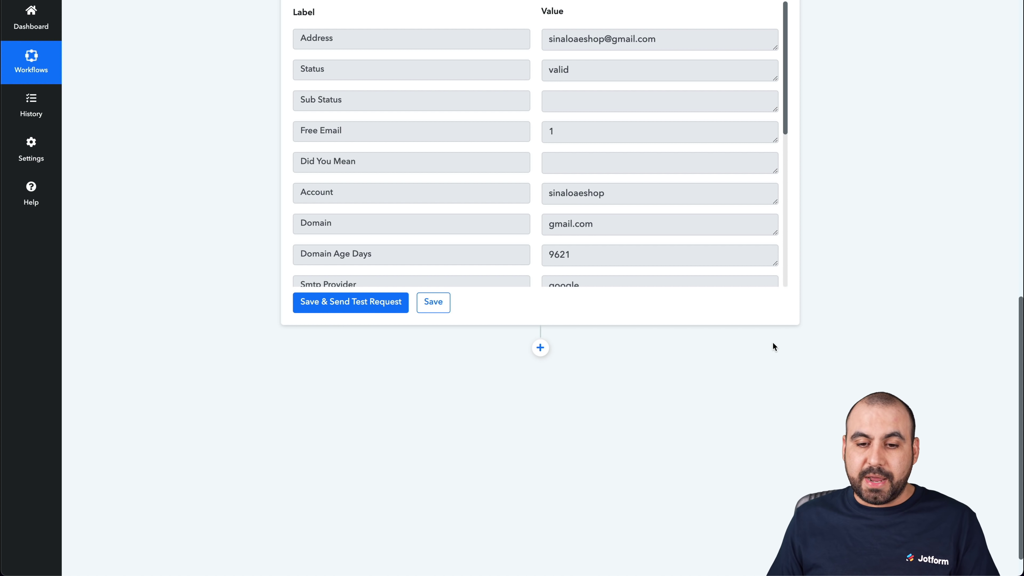
click(540, 348)
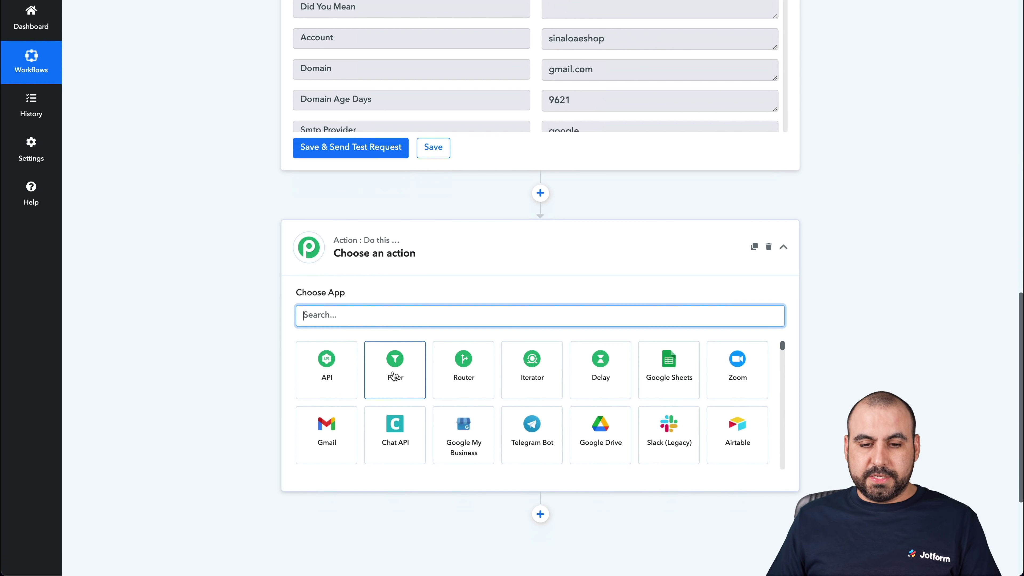
Make the new step a Filter on the ZeroBounce step's 2. Status field
click(397, 368)
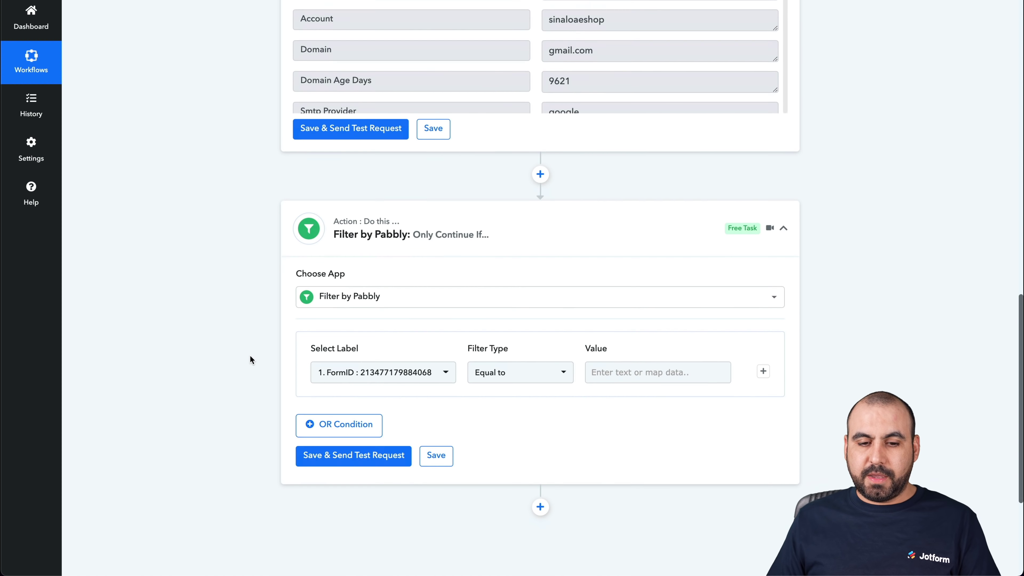
click(408, 277)
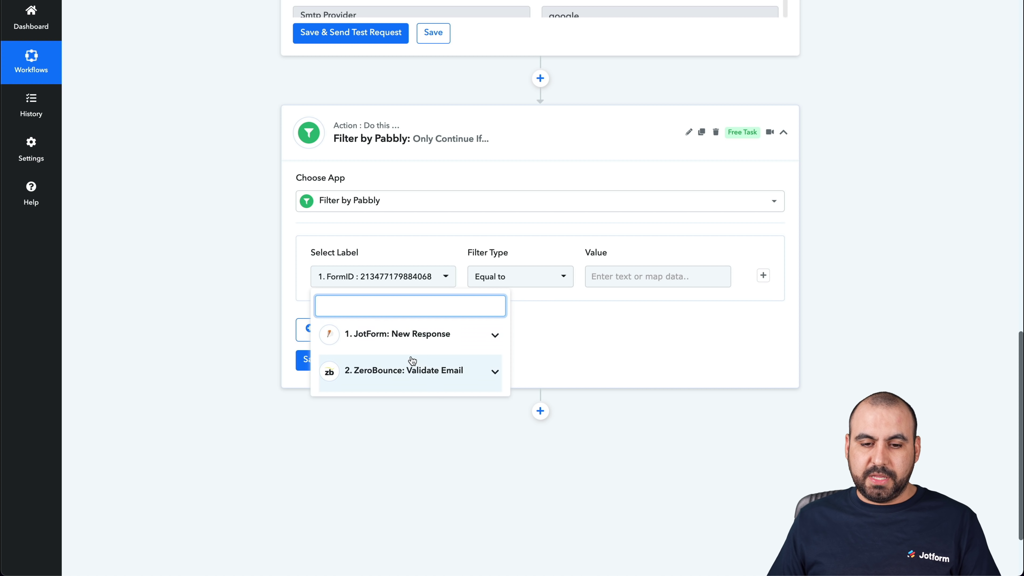
click(430, 370)
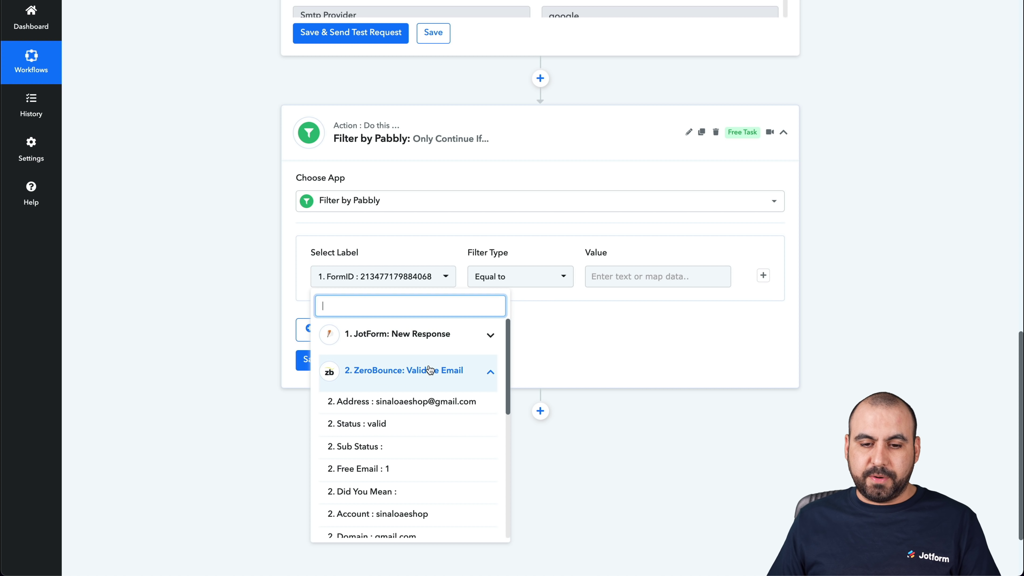
click(352, 424)
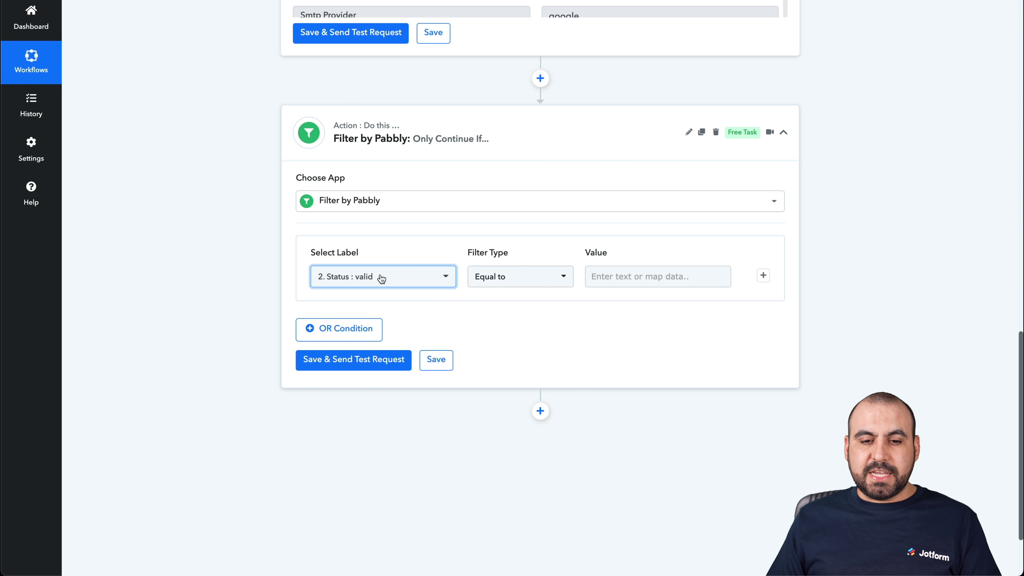
Keep the Equal to condition and set the comparison value to valid
click(626, 276)
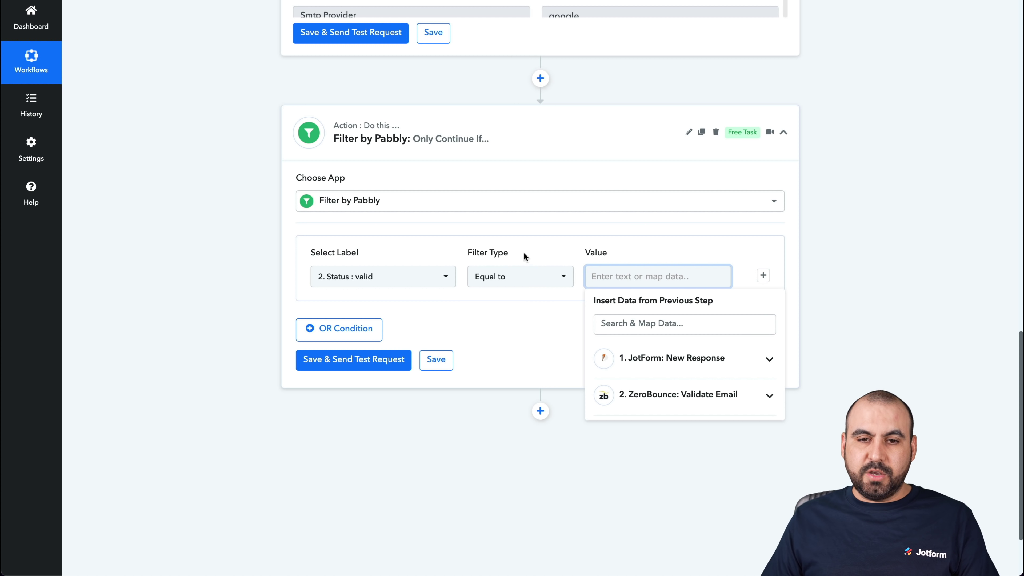
scroll(528, 251, up, 6)
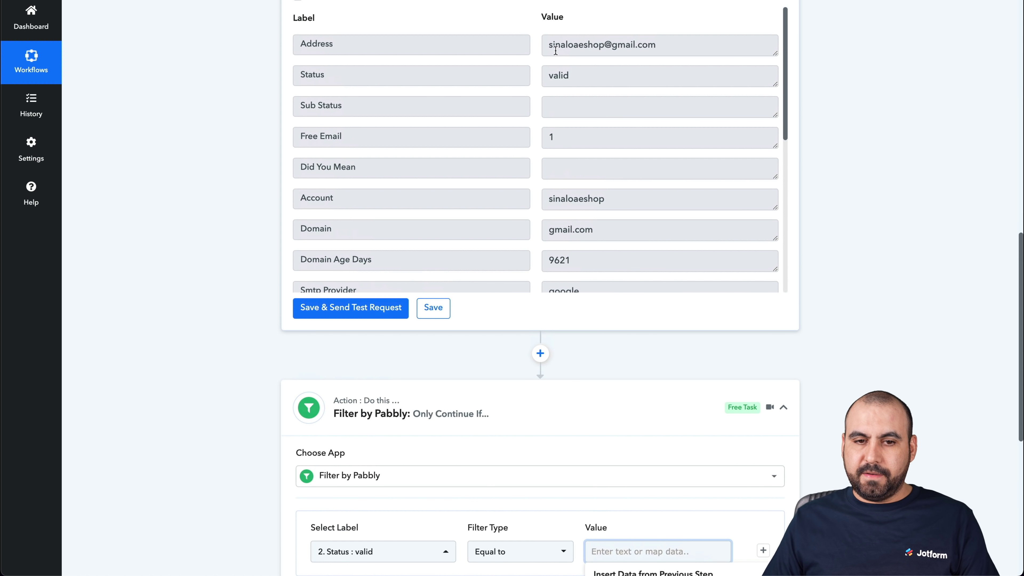
scroll(581, 405, down, 4)
scroll(582, 401, down, 1)
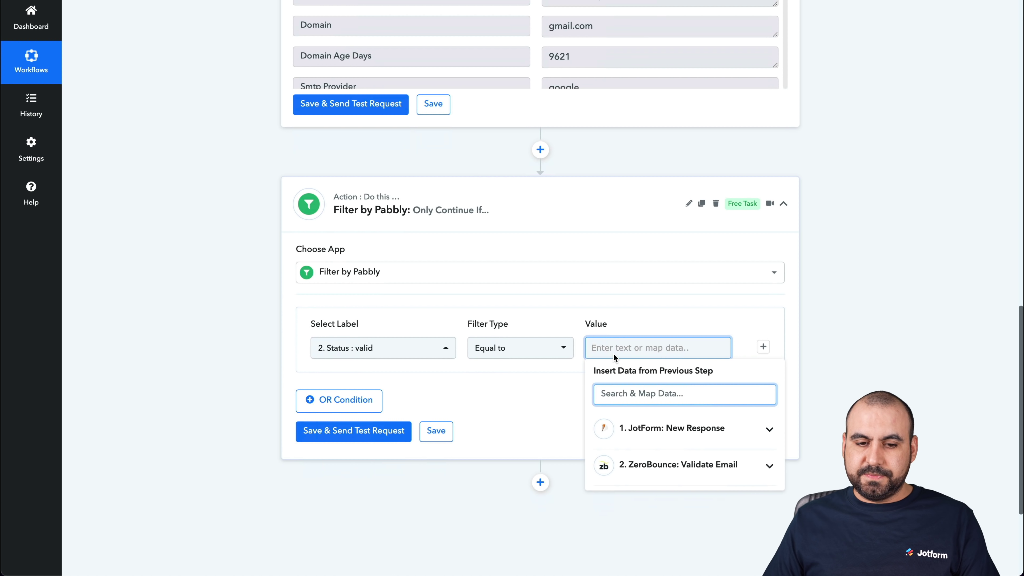
text(valid)
double_click(617, 348)
click(617, 348)
click(514, 401)
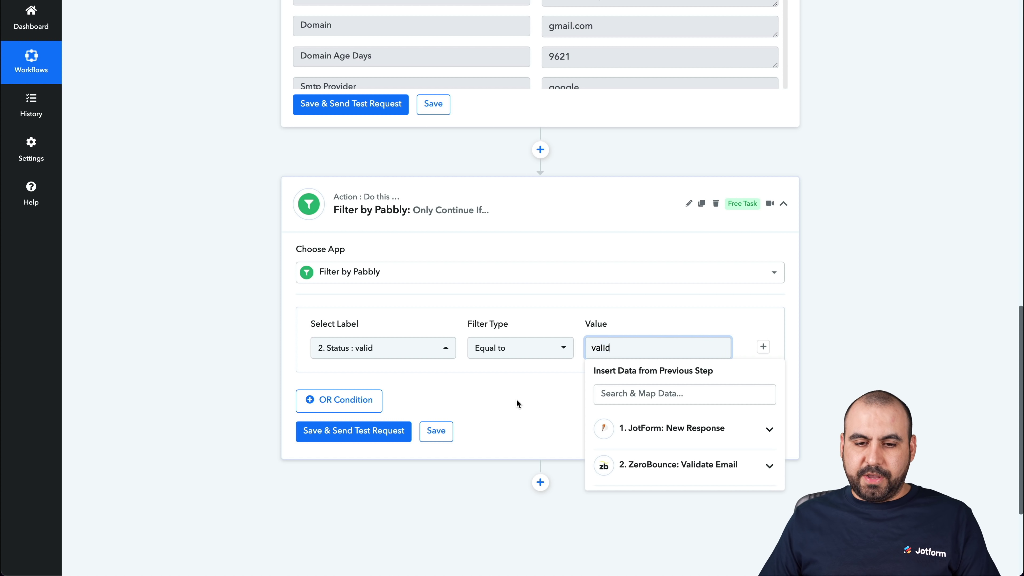
Test the filter, then change the value to valid1 and retest to see it fail
click(331, 435)
scroll(602, 449, down, 2)
click(630, 292)
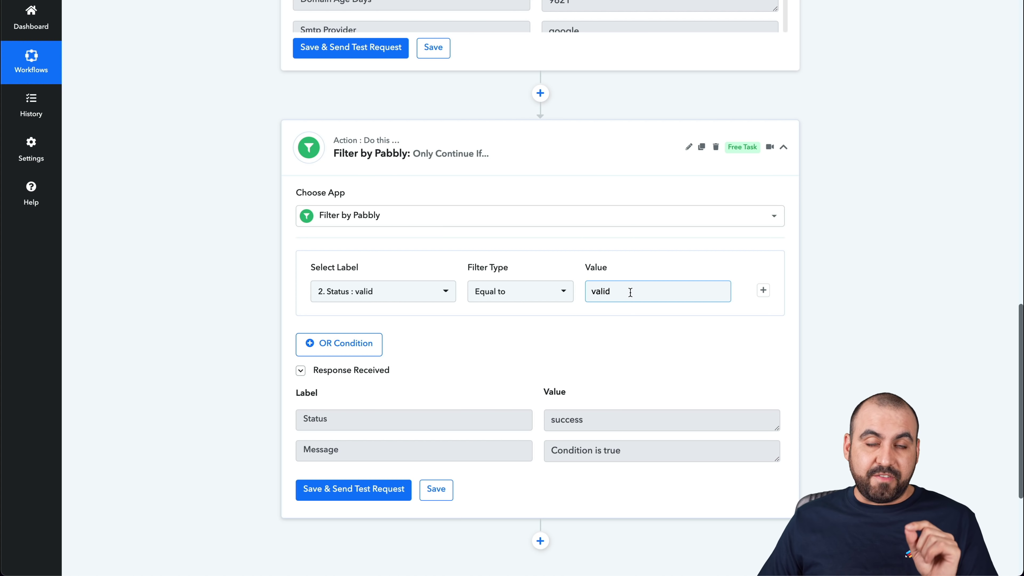
click(630, 292)
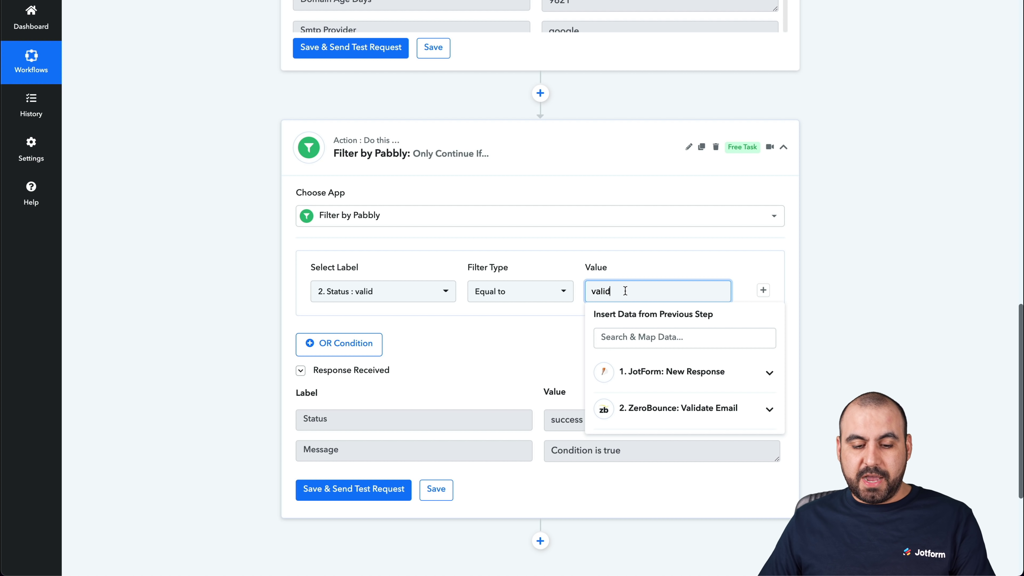
text(valid1)
click(501, 325)
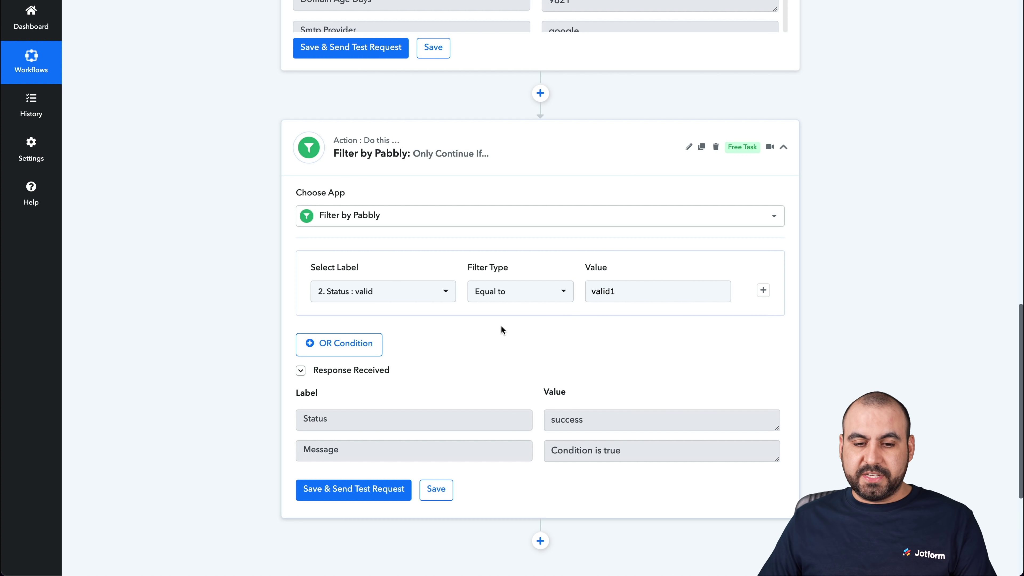
click(363, 490)
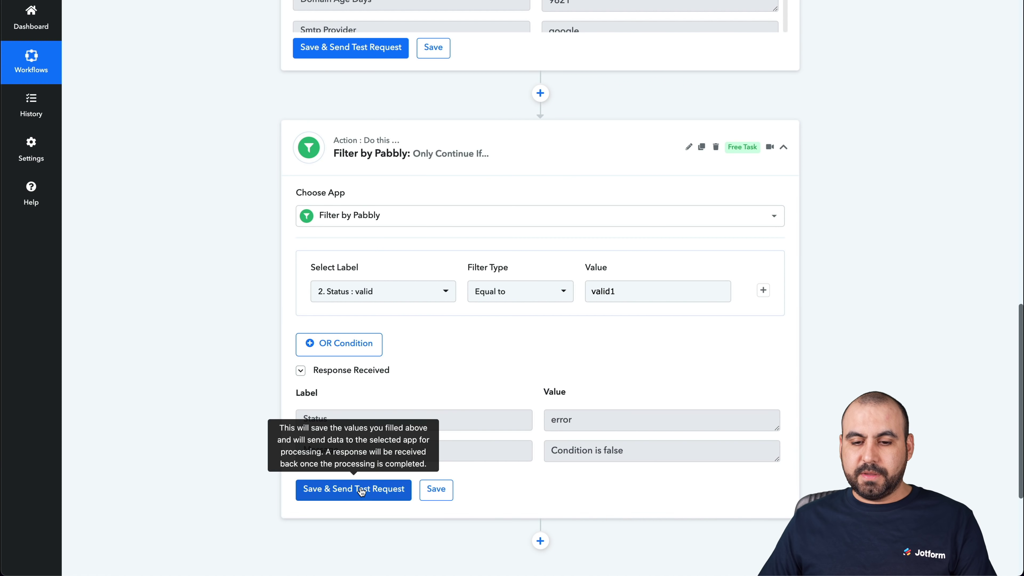
Restore the value to valid, retest so the condition is true, and collapse the filter
scroll(574, 447, down, 1)
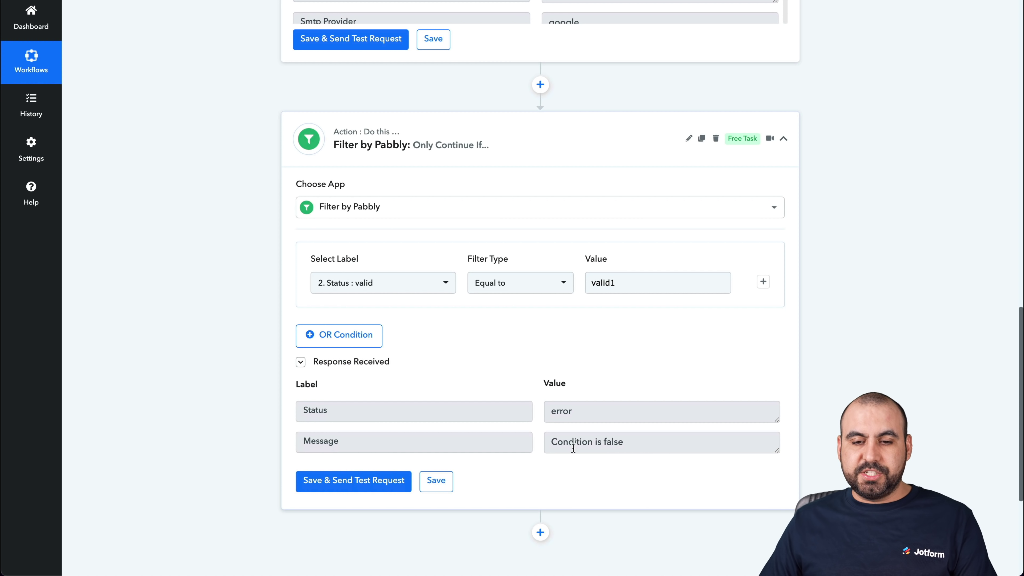
click(624, 283)
key(BackSpace)
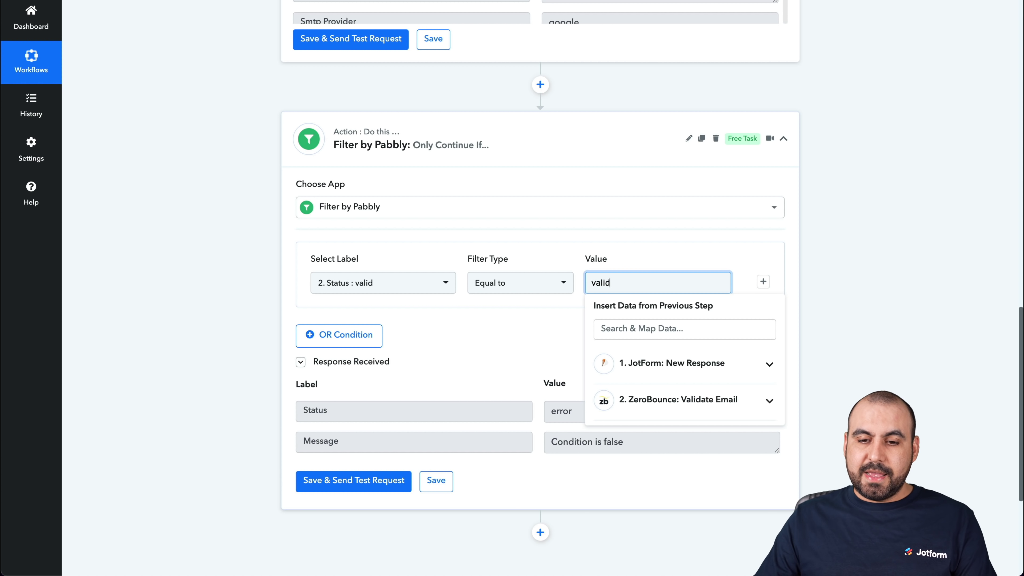
click(465, 345)
click(388, 483)
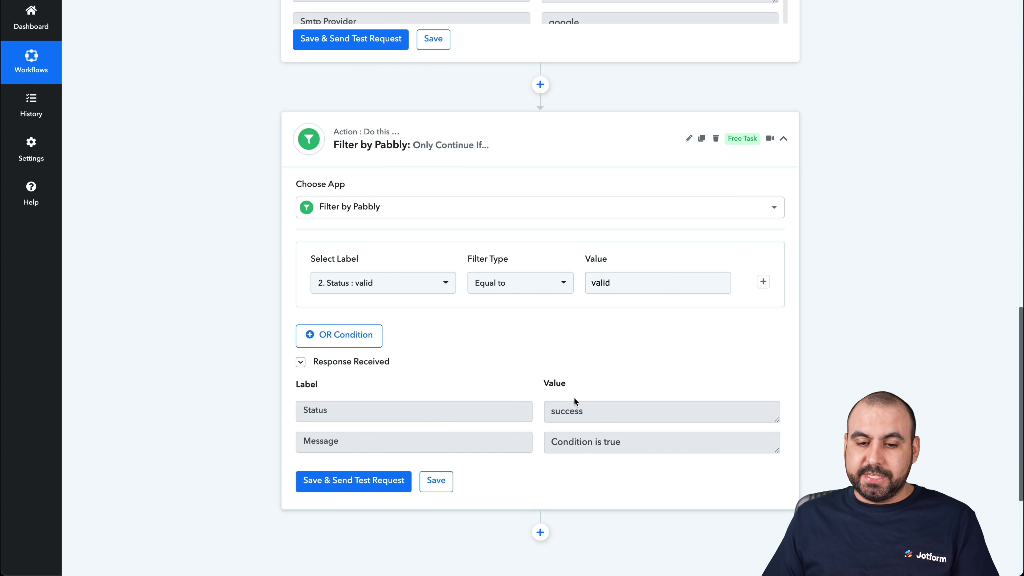
click(561, 135)
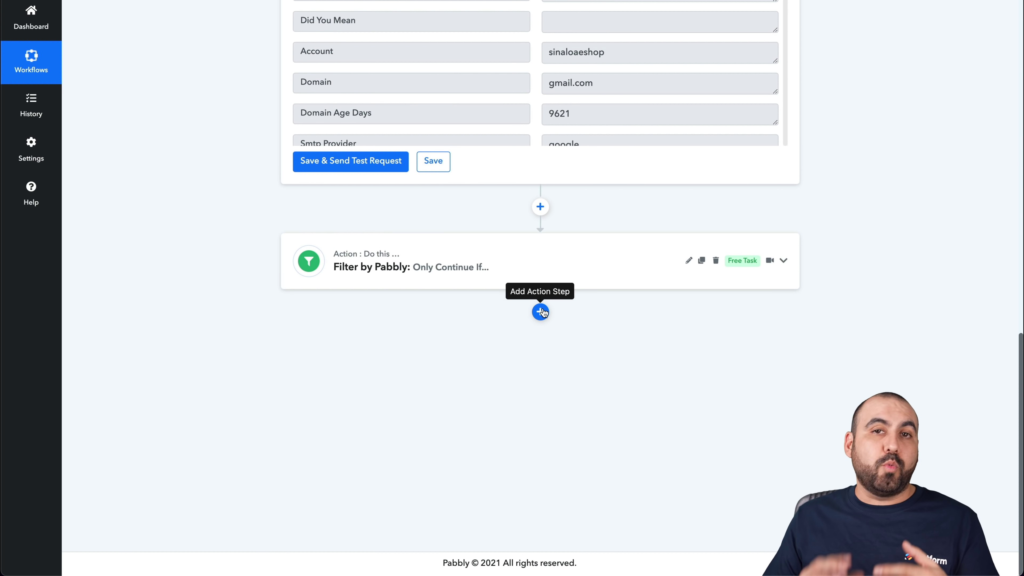
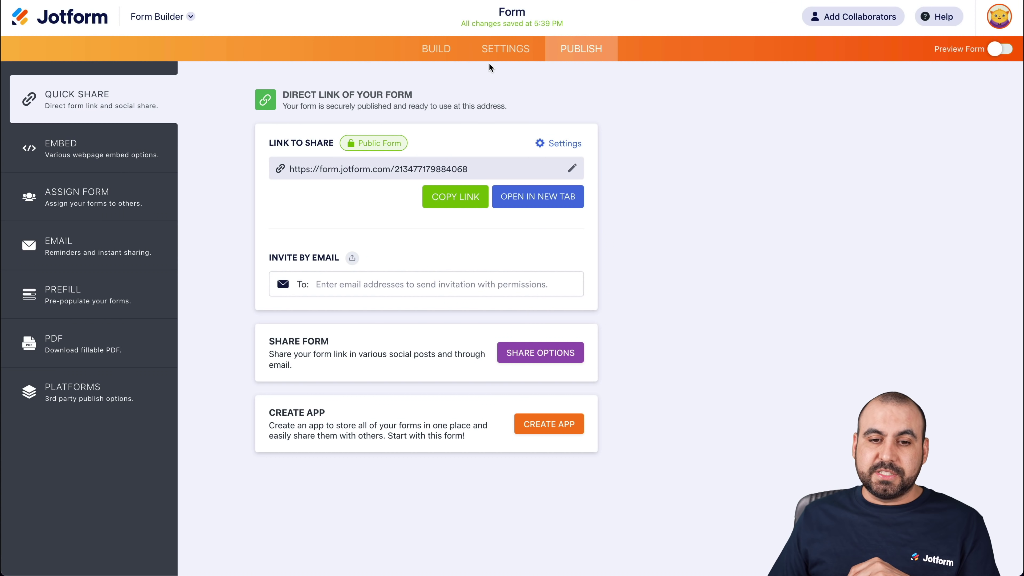
Open the submissions table of the latest form from the My Forms list
click(82, 25)
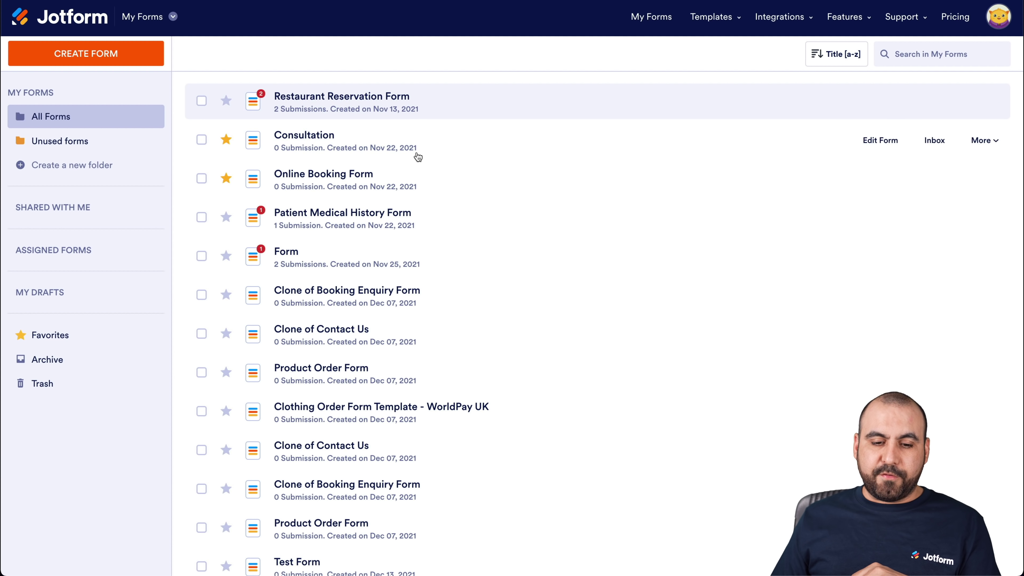
scroll(404, 257, down, 5)
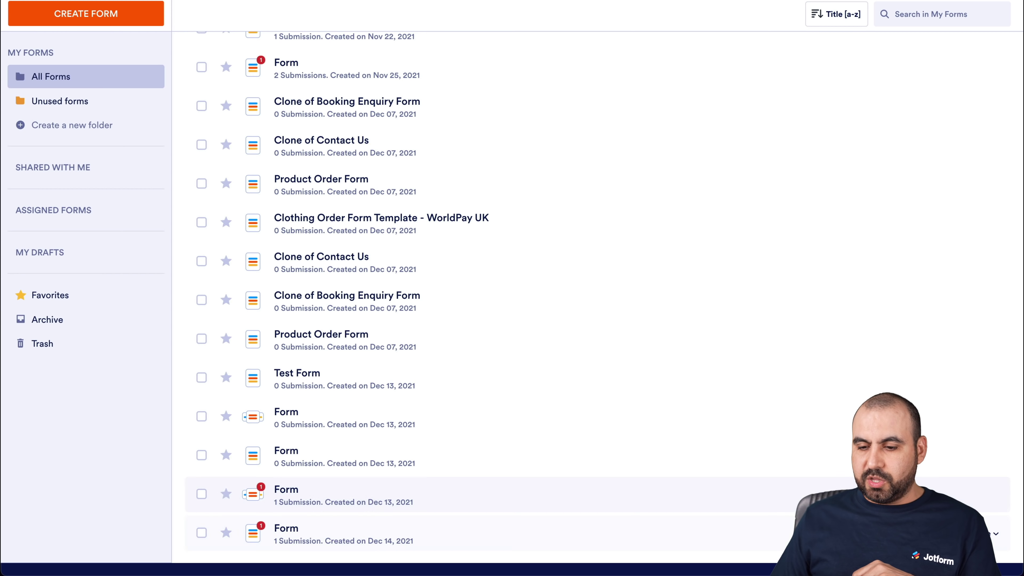
click(989, 533)
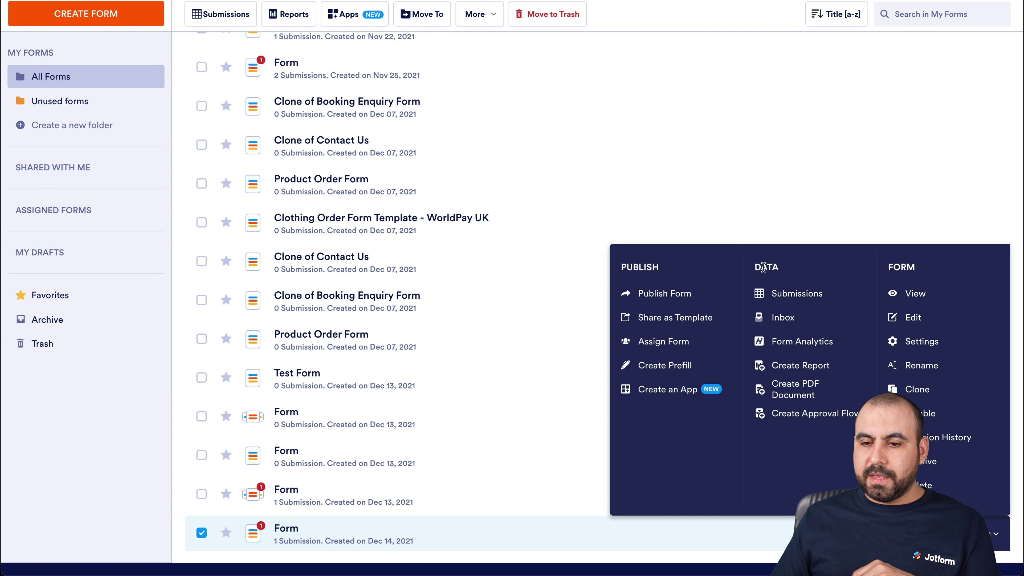
click(790, 292)
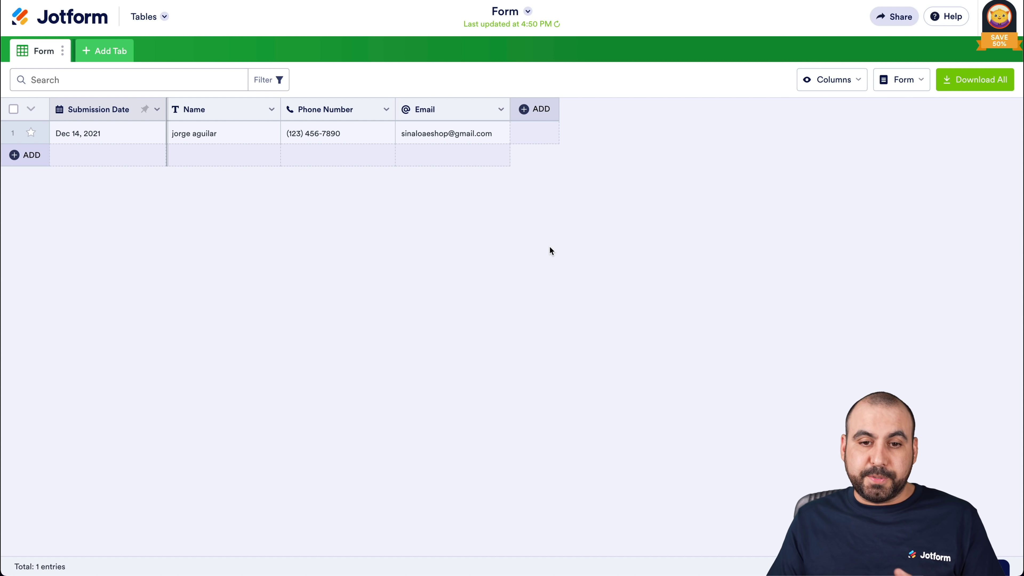
Save all submissions to the Desktop as Form2021-12-14_19_50_49 CSV, then go to ZeroBounce
click(971, 82)
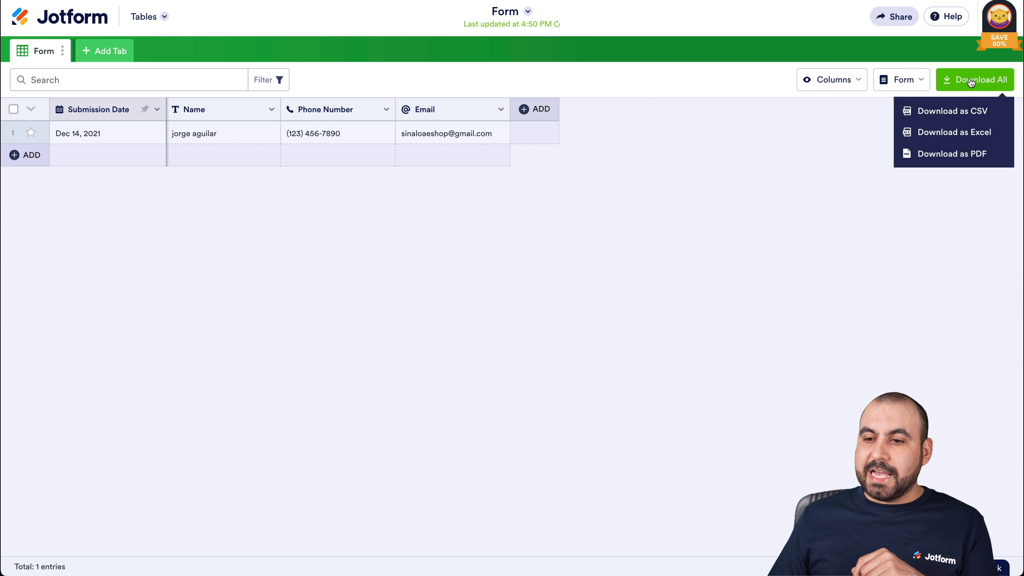
click(951, 113)
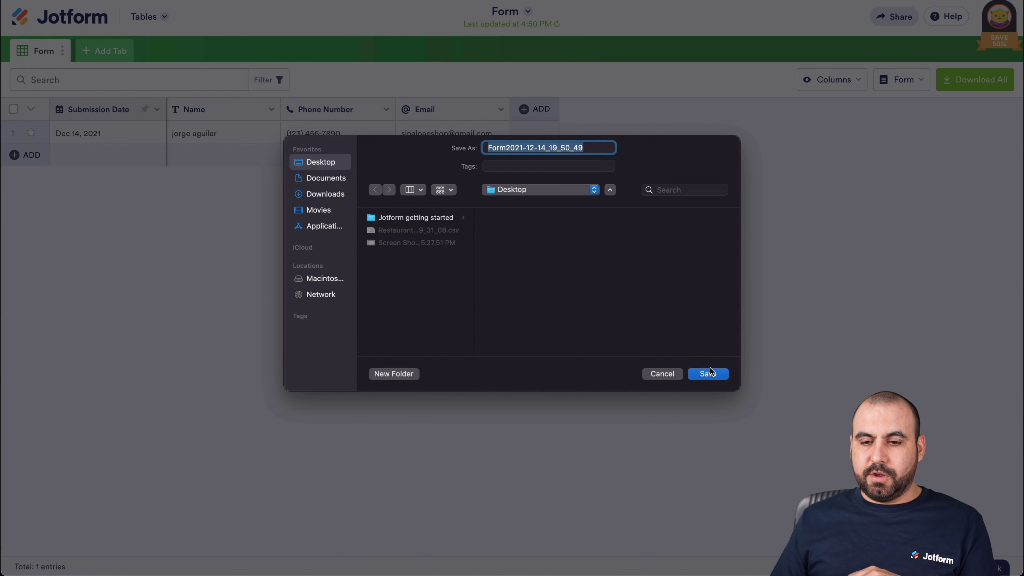
click(710, 373)
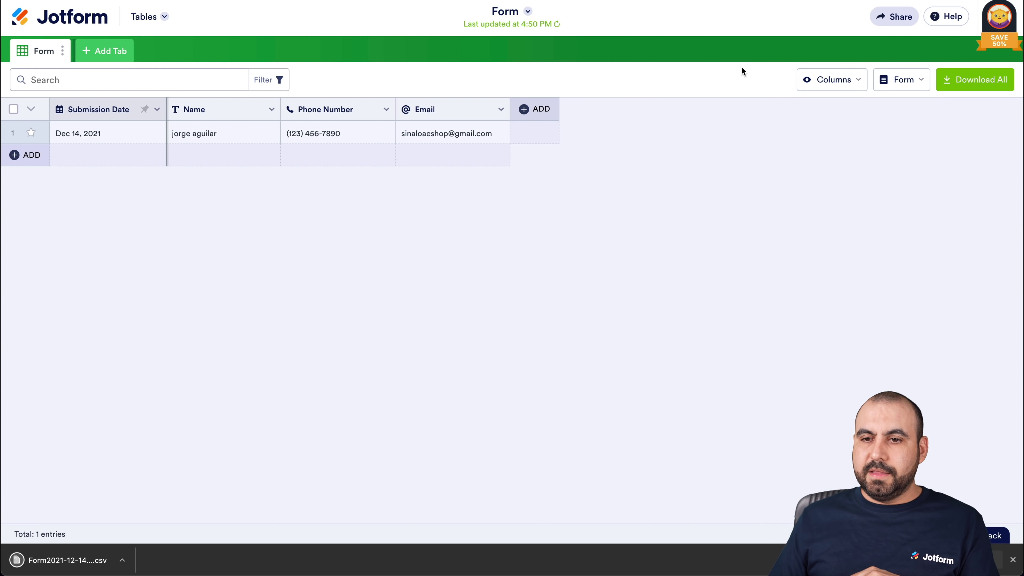
key(ctrl+Tab)
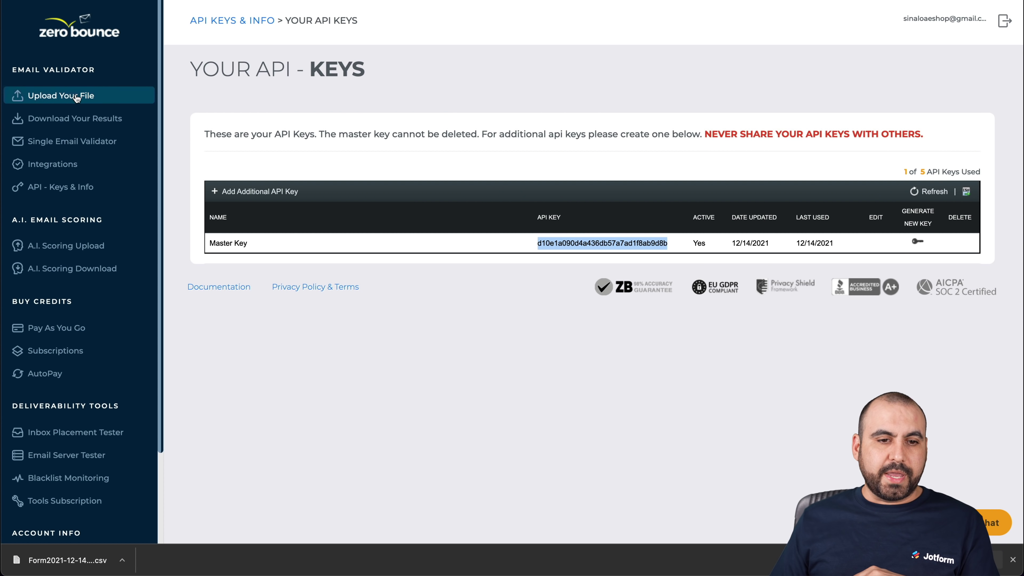
Upload Form2021-12-14_19_50_49.csv to ZeroBounce and start its validation
click(70, 97)
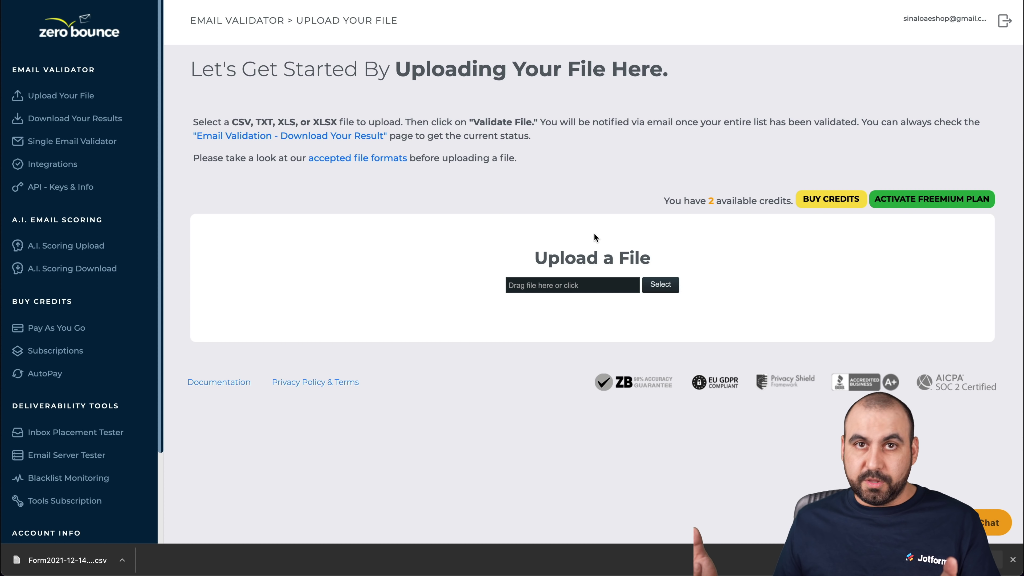
click(573, 285)
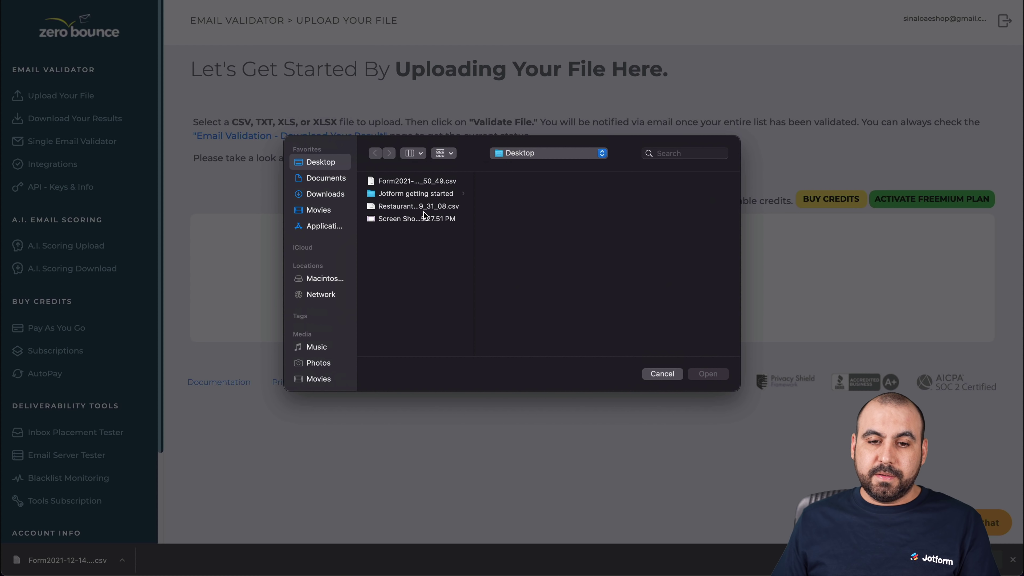
click(428, 182)
click(709, 373)
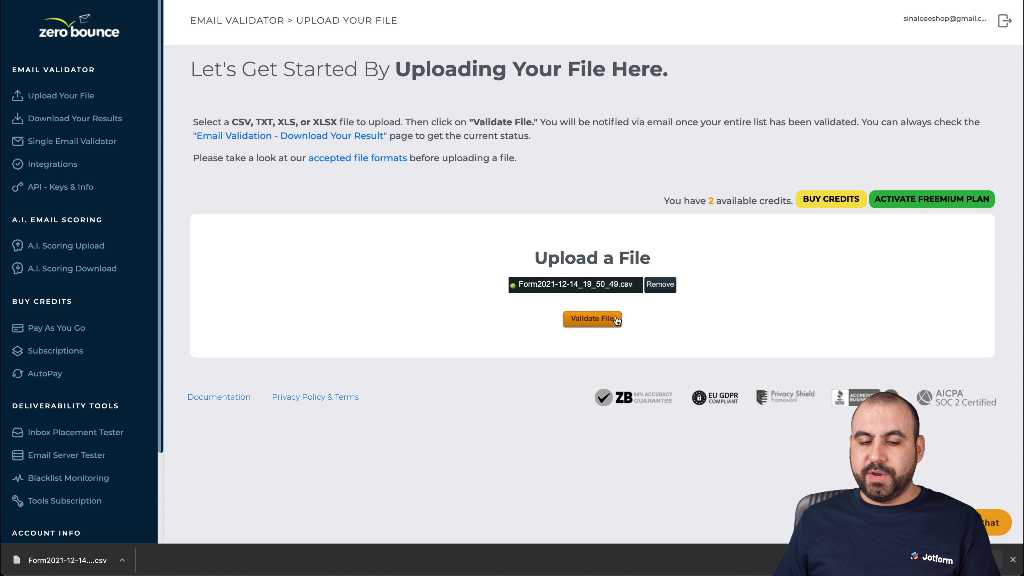
click(614, 319)
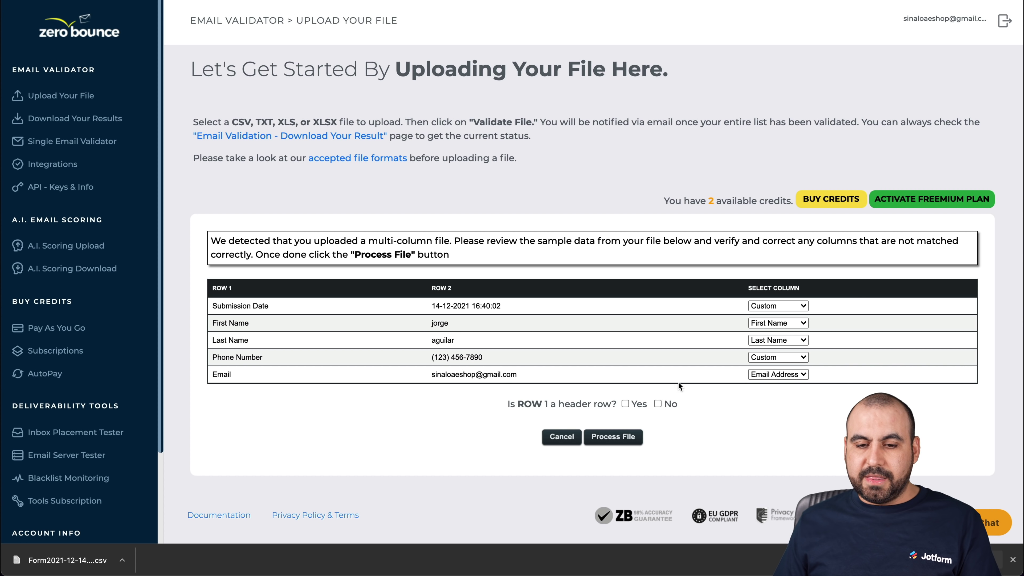
Keep Email mapped to Email Address, mark row 1 as no header, and process the file
click(779, 374)
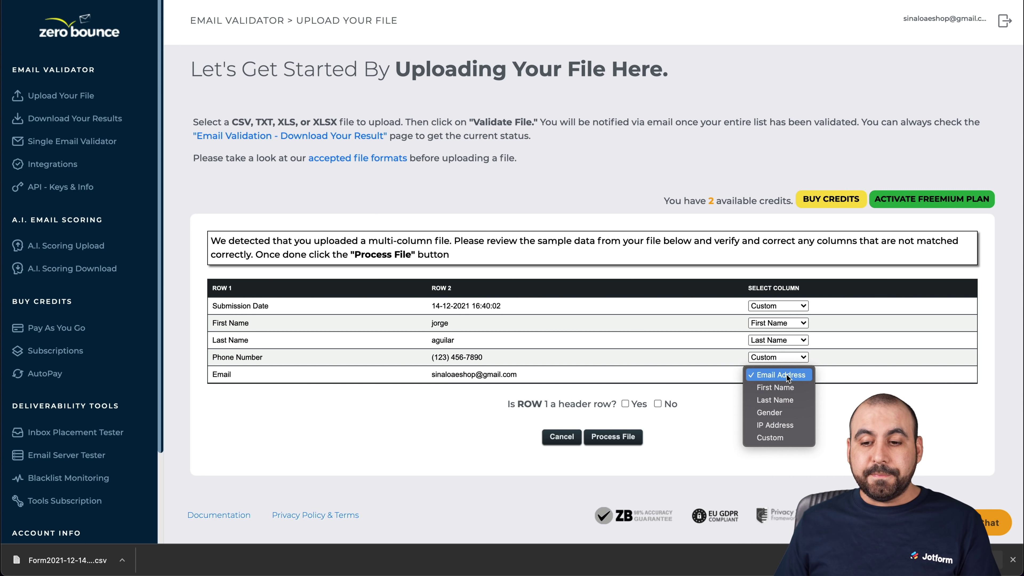
click(788, 374)
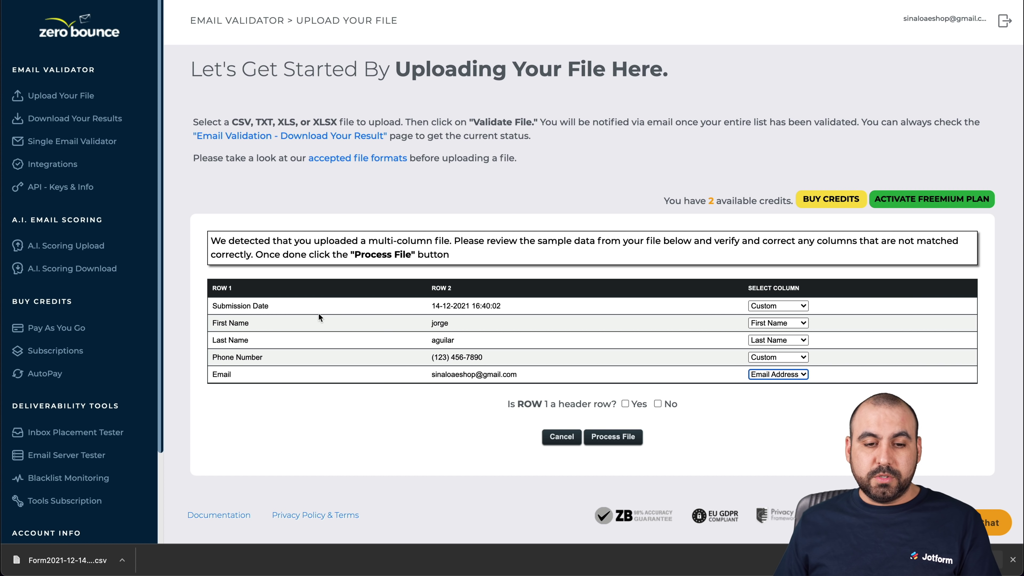
click(665, 403)
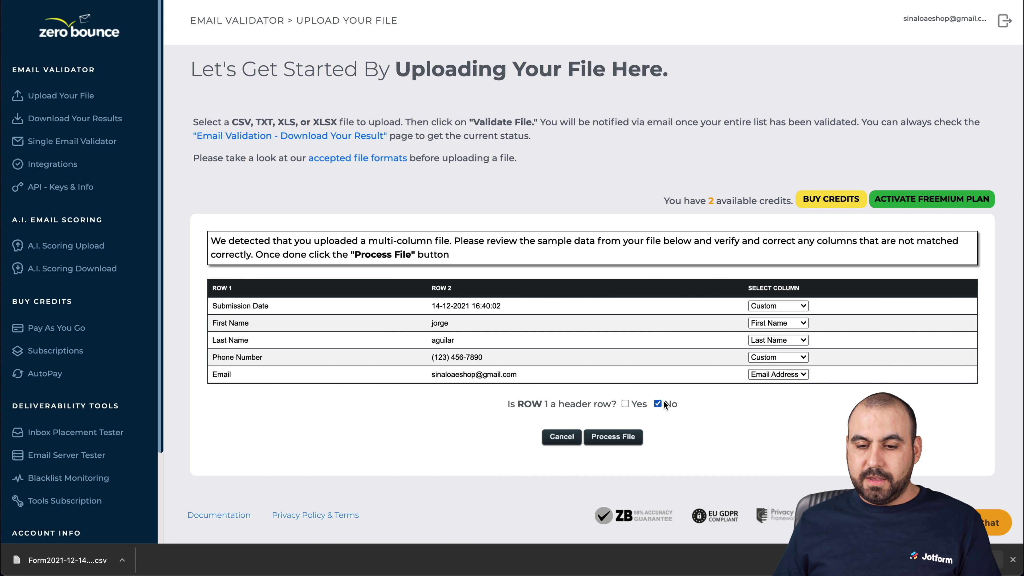
click(620, 438)
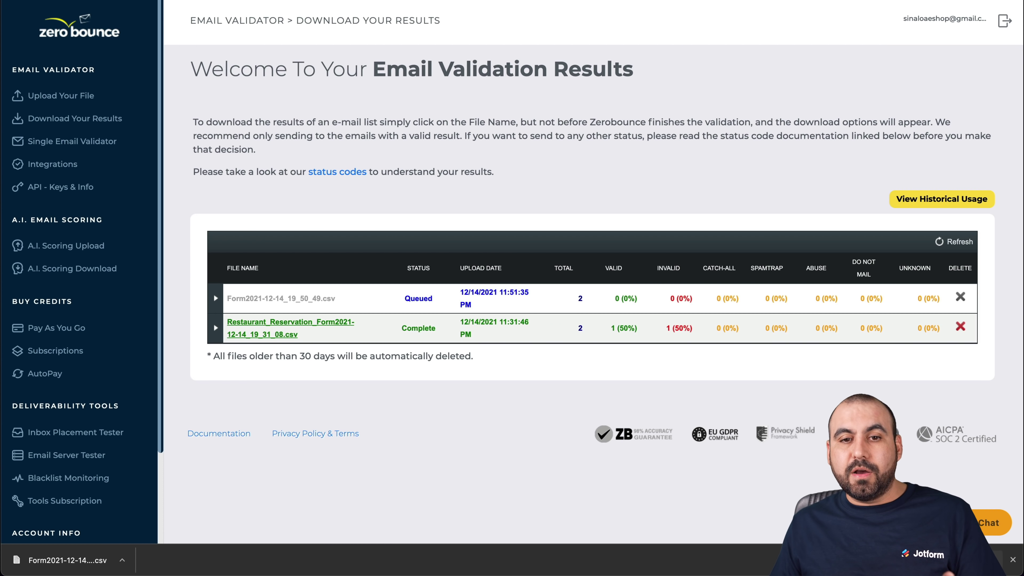
Return to the Jotform My Forms list while the CSV stays queued
key(ctrl+Tab)
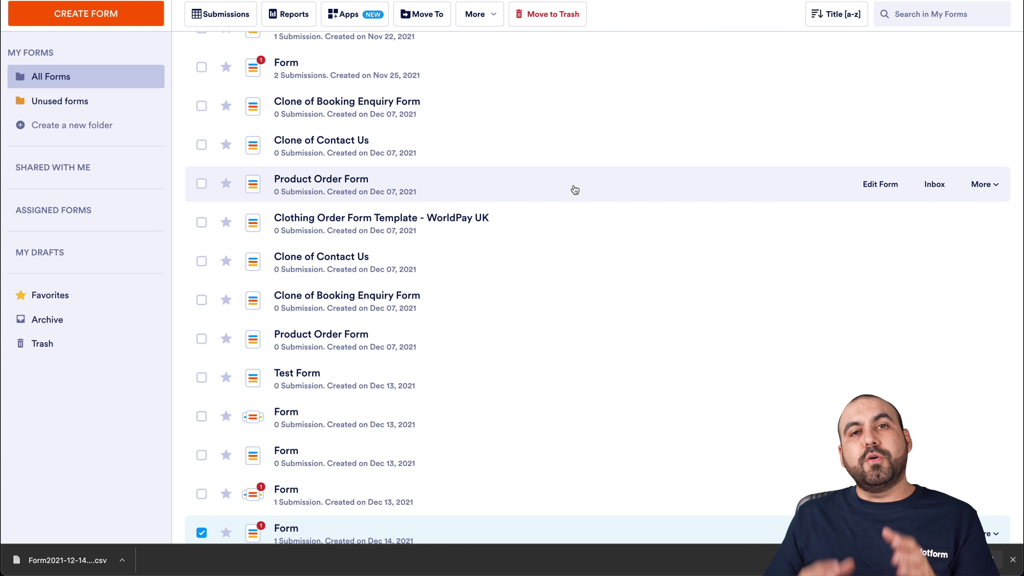